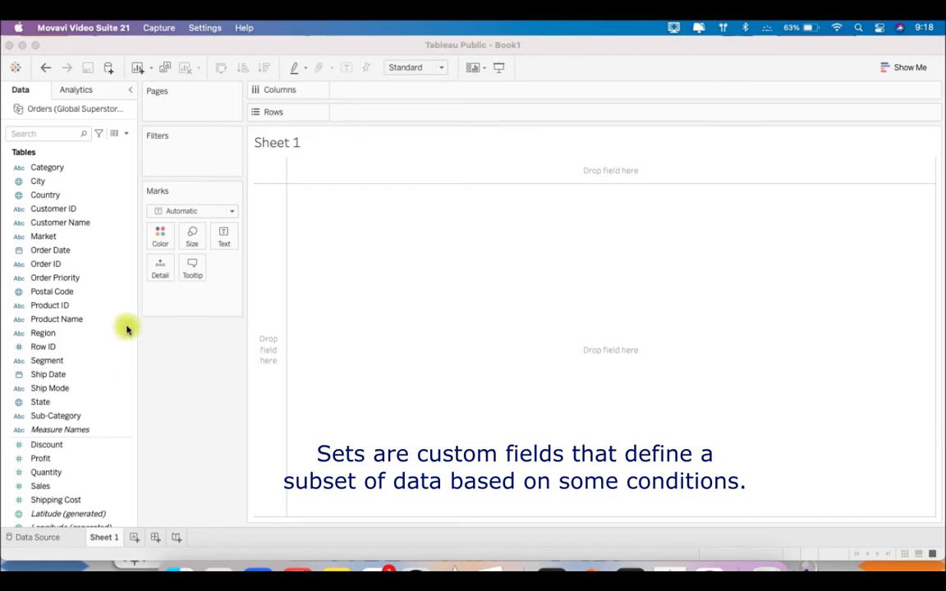
Step: Build a text table with Category and Sub-Category as rows and Sales as the displayed values
drag(86, 166, 370, 110)
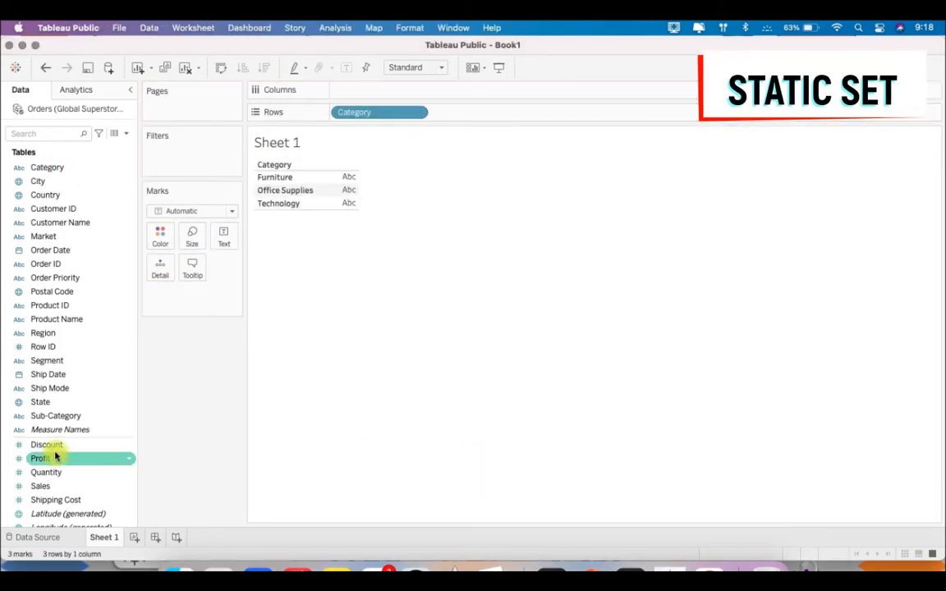
drag(72, 421, 475, 117)
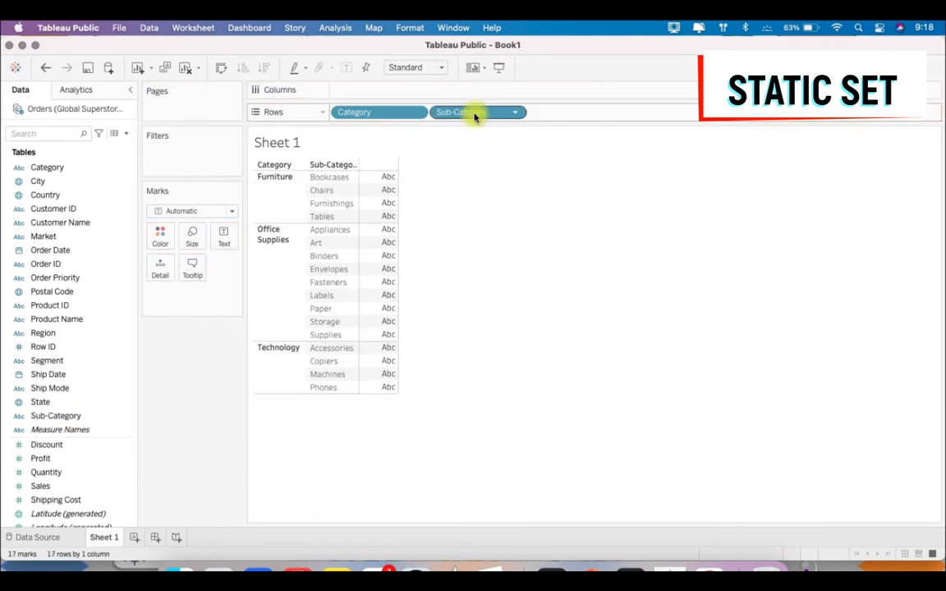
drag(49, 486, 225, 247)
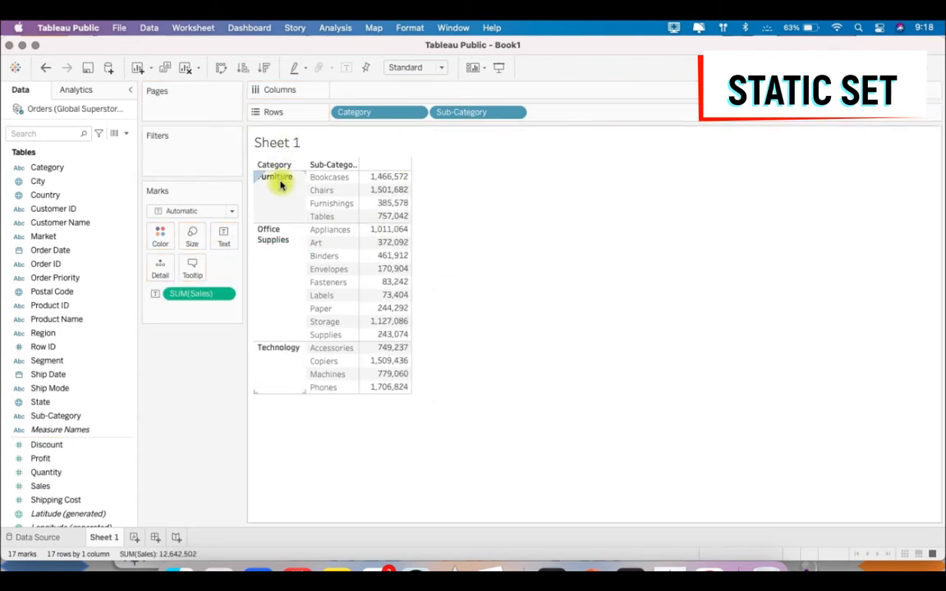
Step: Create a static set named Custom SubCat from the Bookcases, Chairs, Envelopes, Fasteners, Machines and Phones rows, without excluding the members
mouse_move(397, 183)
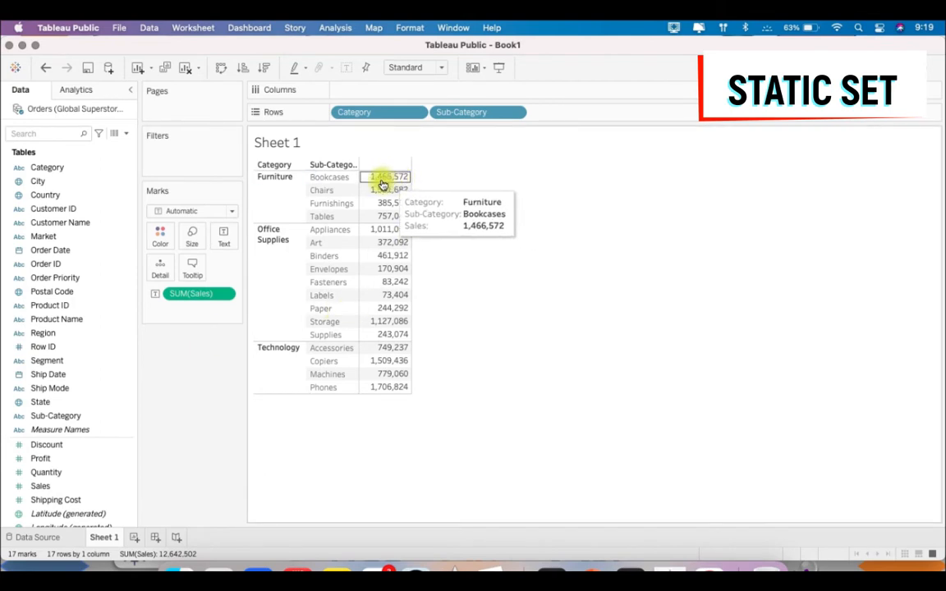
click(337, 178)
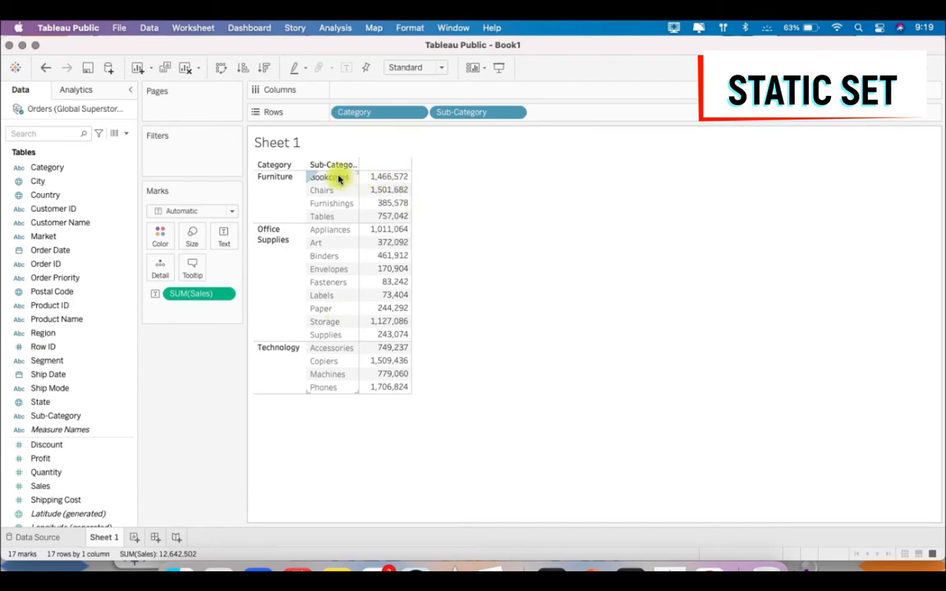
click(338, 178)
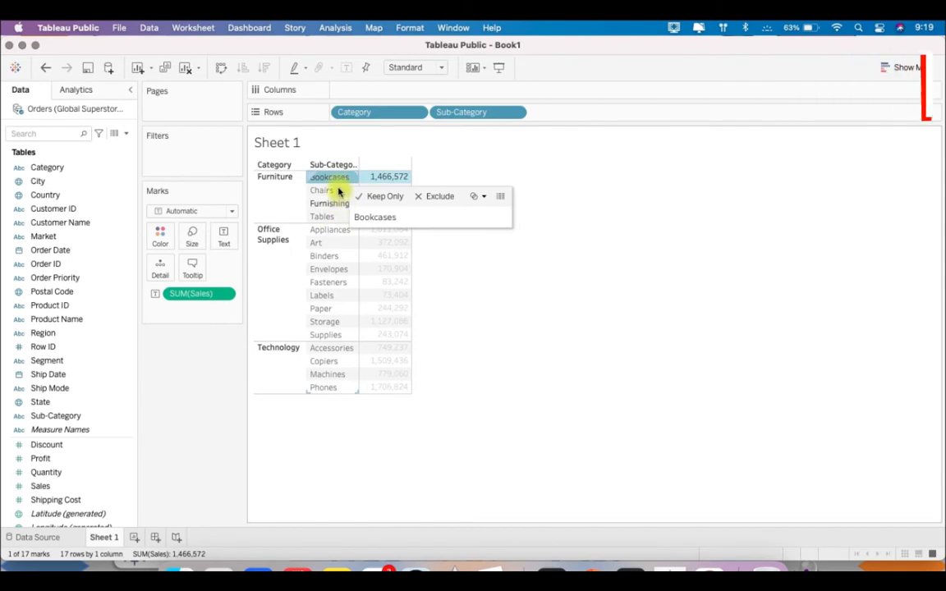
super+click(332, 190)
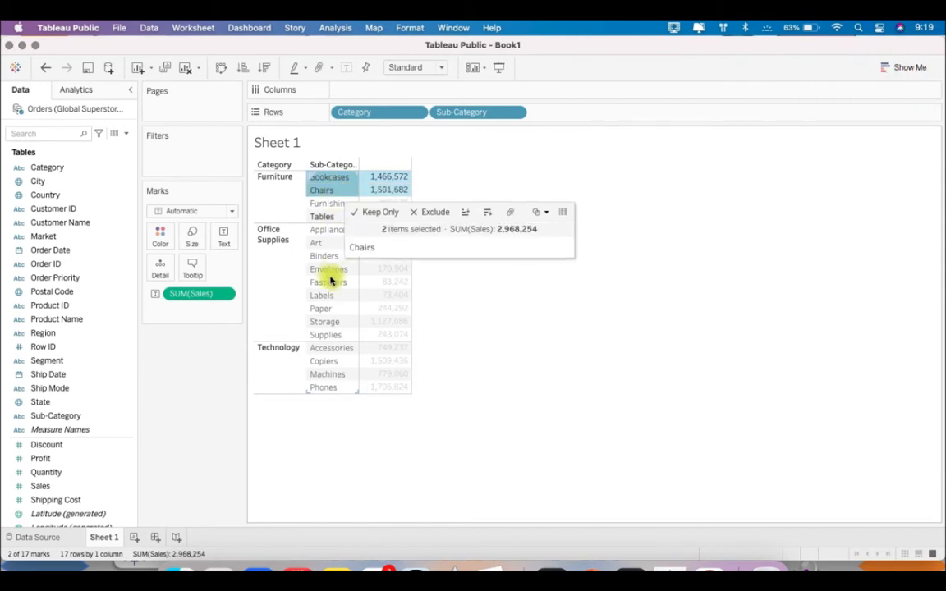
super+click(337, 271)
super+click(337, 282)
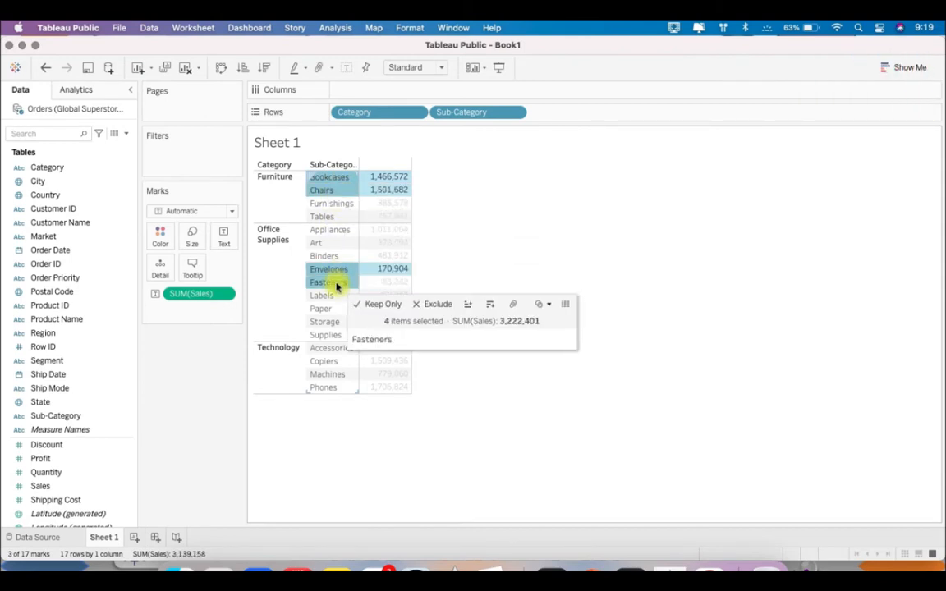
super+click(337, 375)
super+click(333, 389)
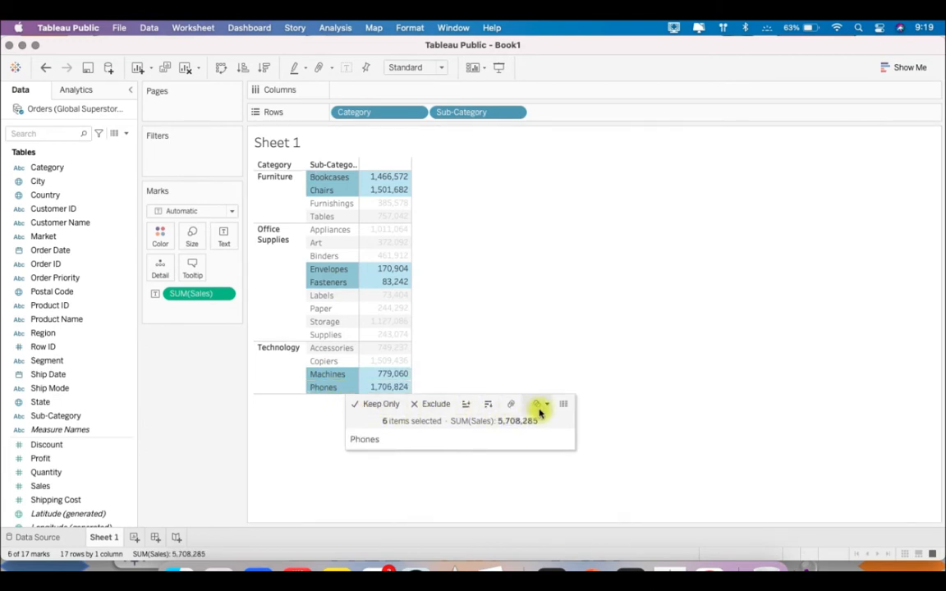
click(547, 405)
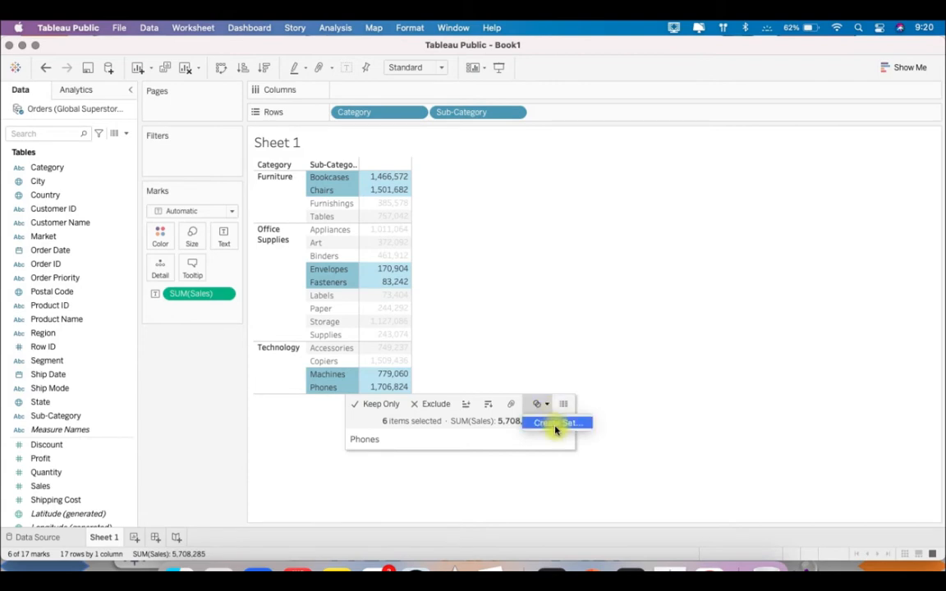
click(586, 428)
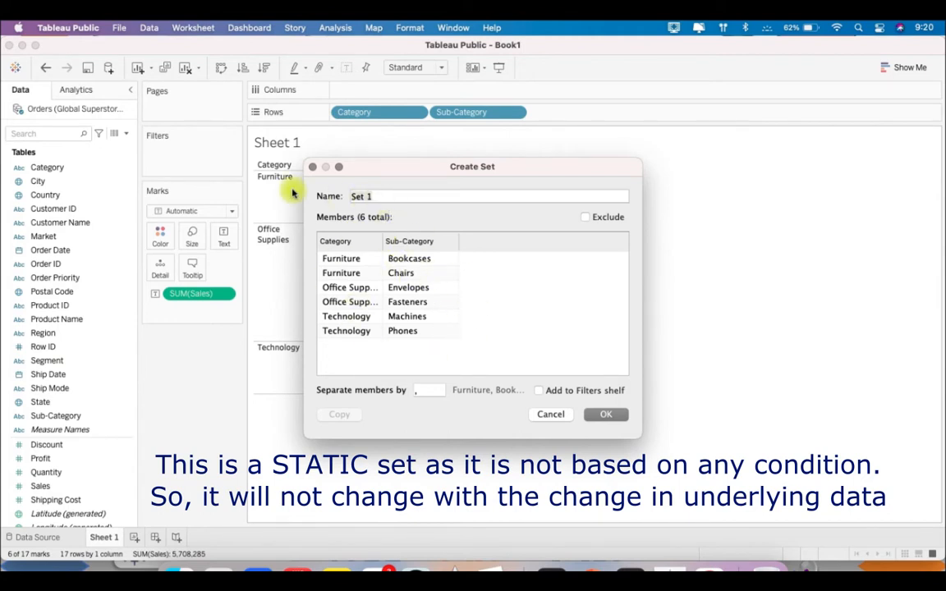
text(Custom SubCat)
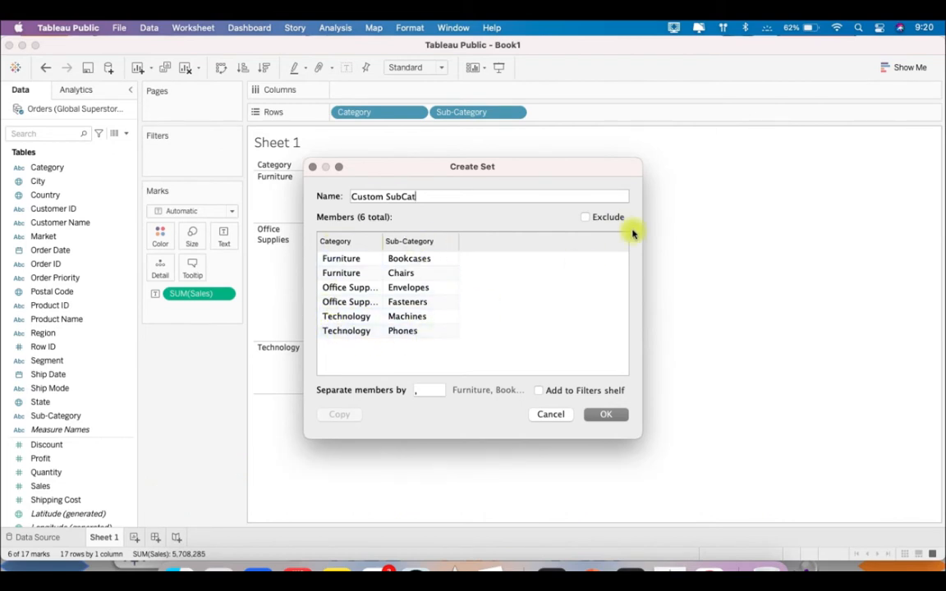
click(585, 218)
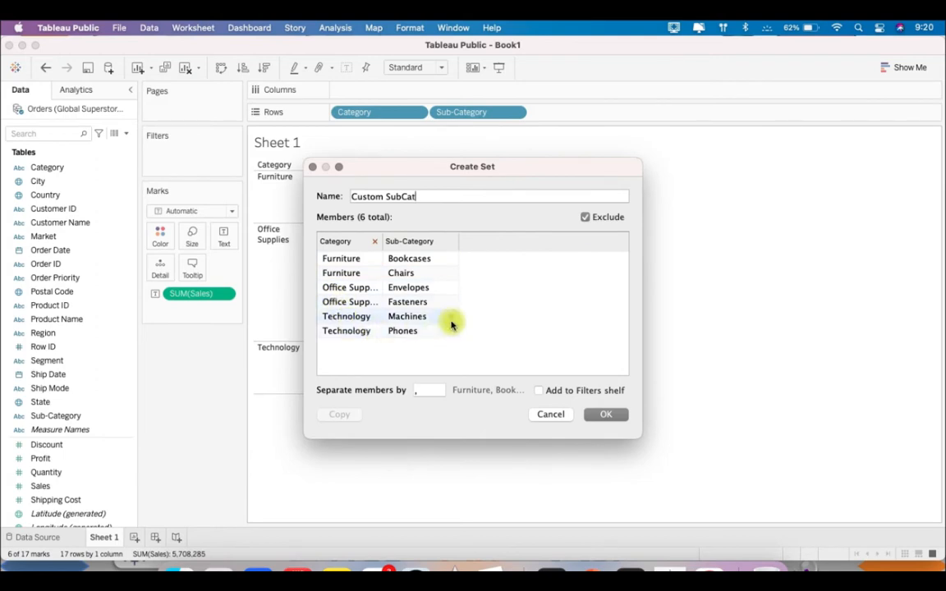
click(585, 218)
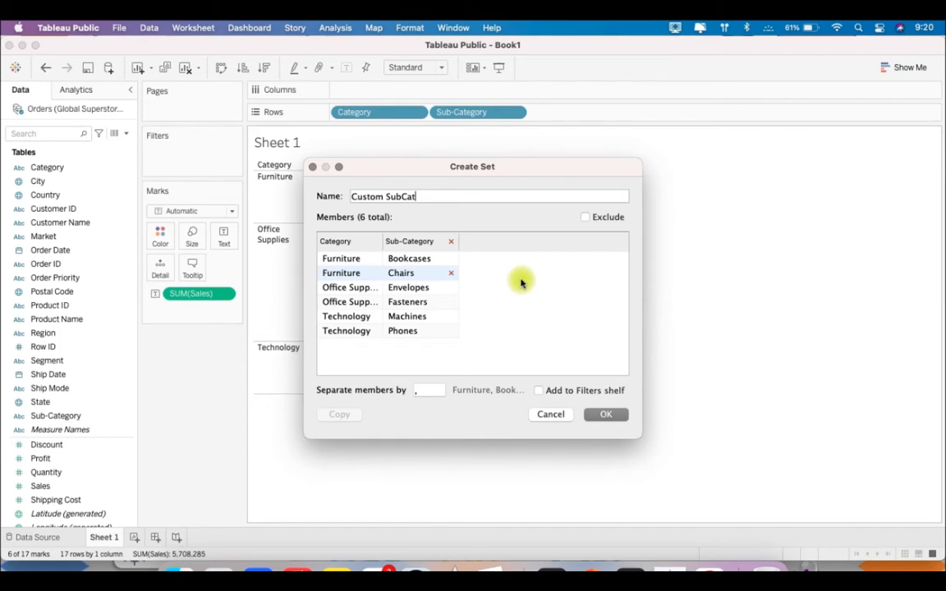
click(607, 416)
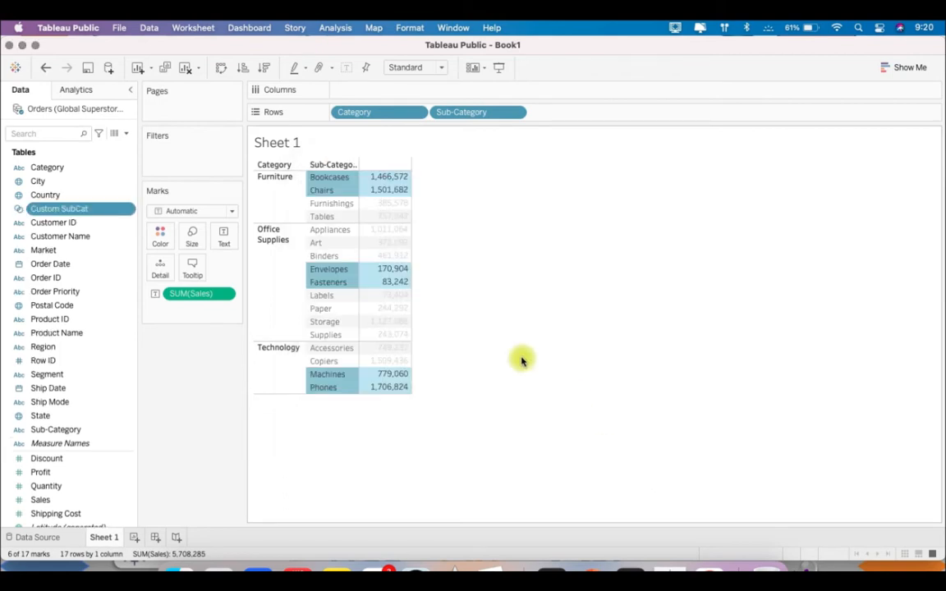
Step: Deselect the rows and color the sales values by membership in the Custom SubCat set
click(448, 289)
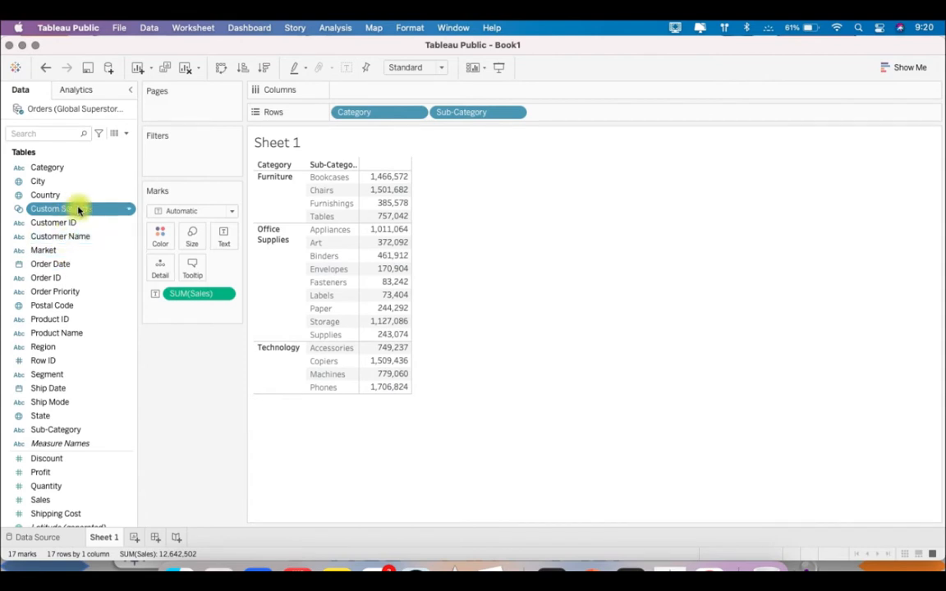
drag(79, 211, 156, 246)
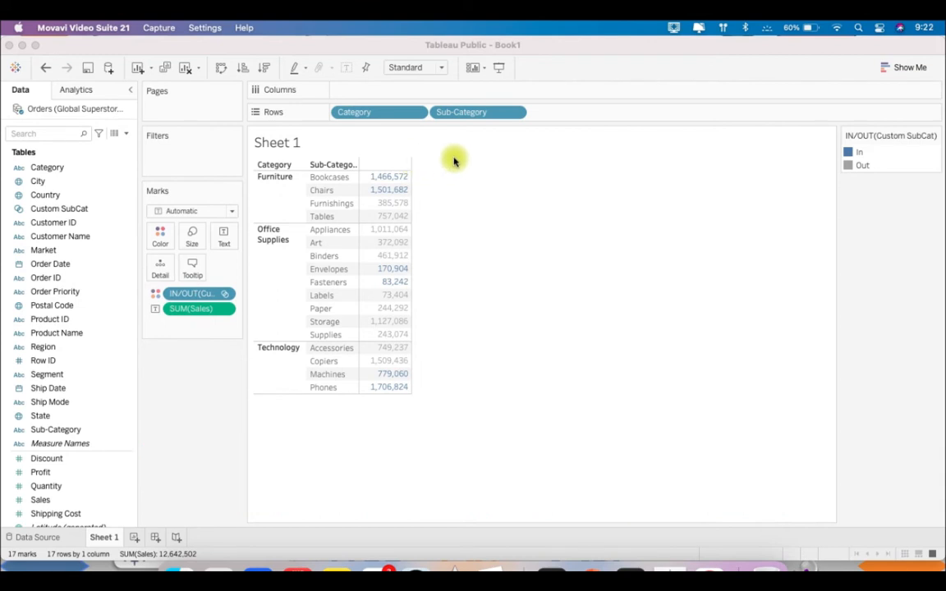
Step: Clear the sheet and build a text table with Sub-Category as rows and Sales as the values
click(187, 69)
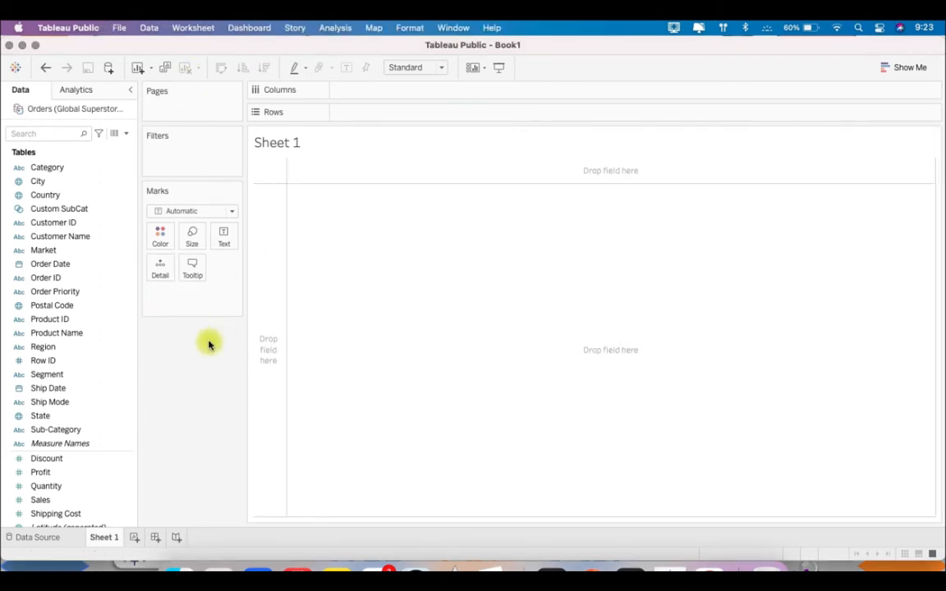
click(110, 319)
scroll(90, 386, down, 4)
drag(78, 376, 340, 119)
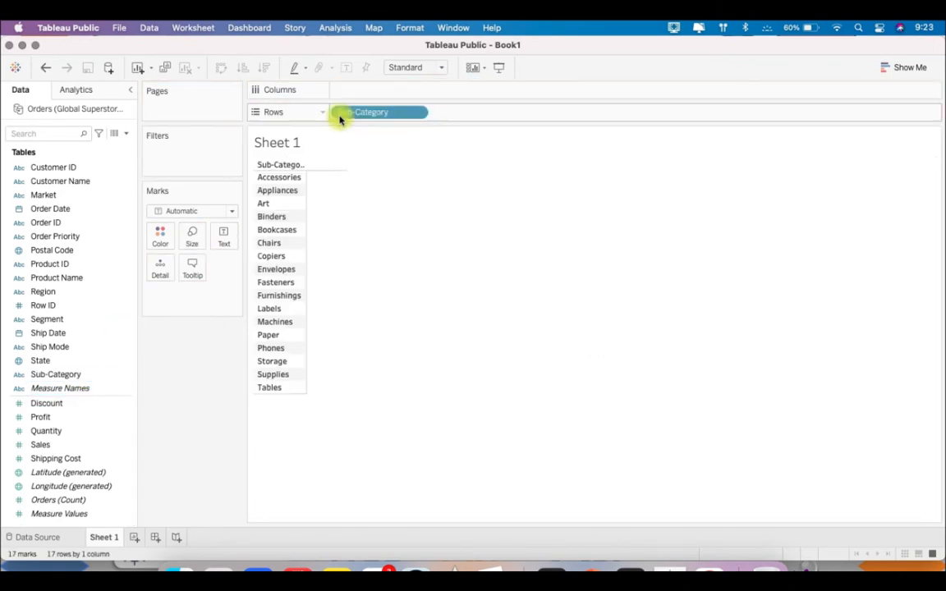
click(88, 445)
drag(88, 444, 219, 244)
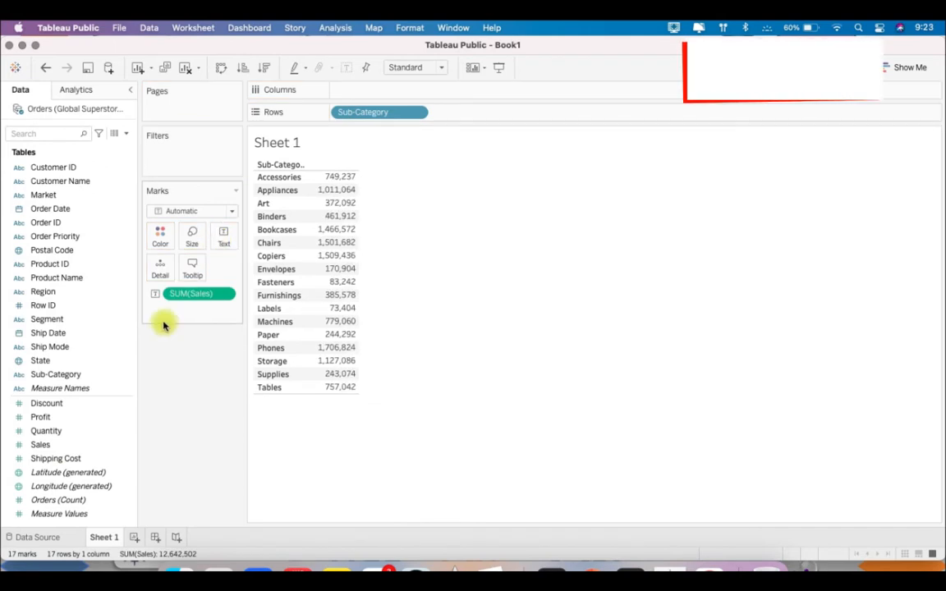
Step: Start creating a new set from the Sub-Category field
right_click(95, 375)
mouse_move(200, 218)
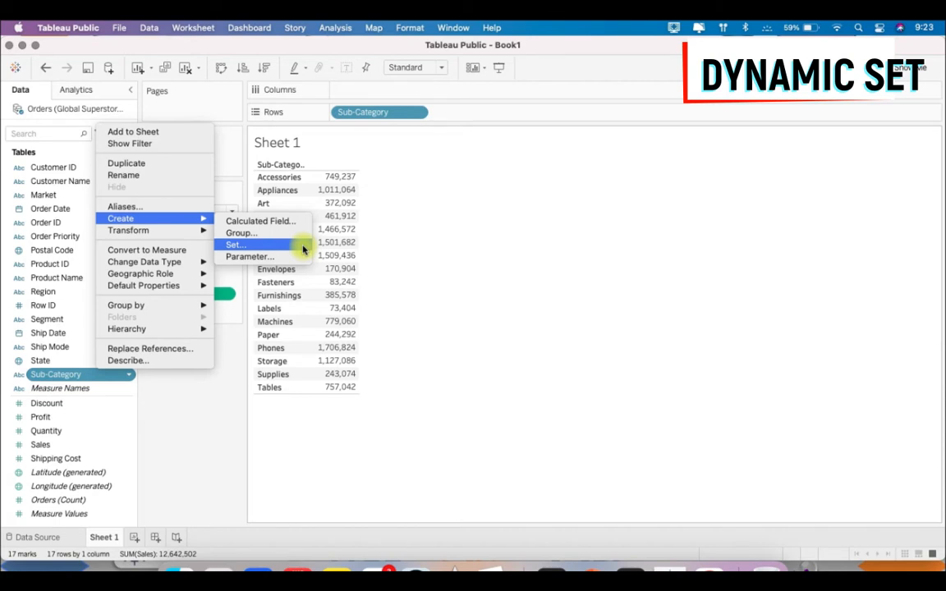
click(303, 248)
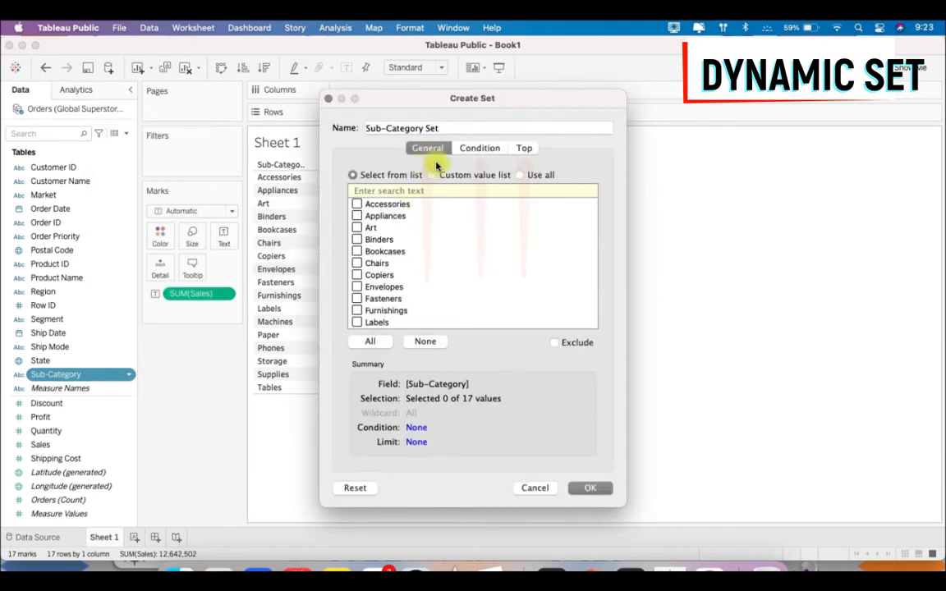
Step: Try the set's Use all option, switch to selecting from the list with every sub-category included, and review the listed members
click(519, 176)
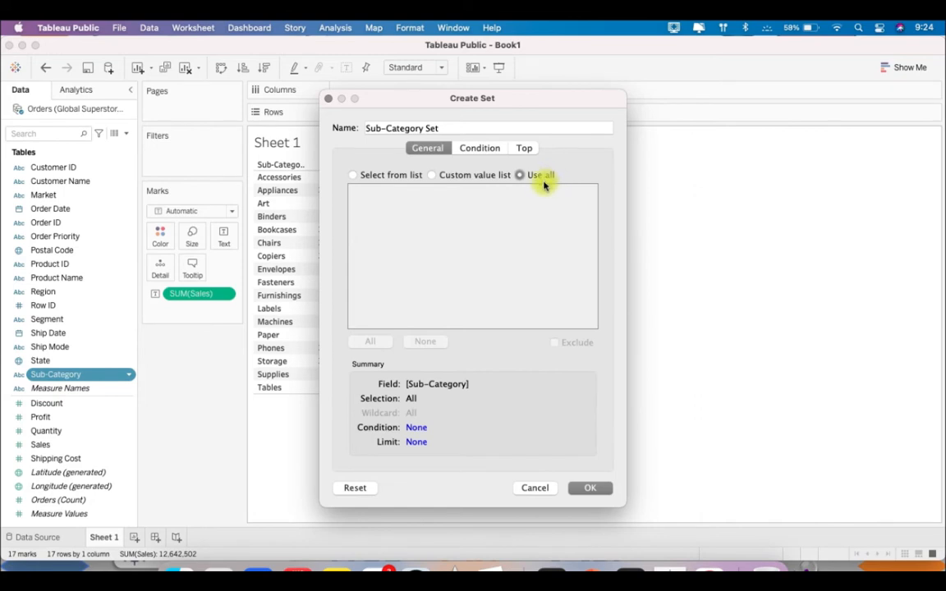
click(355, 177)
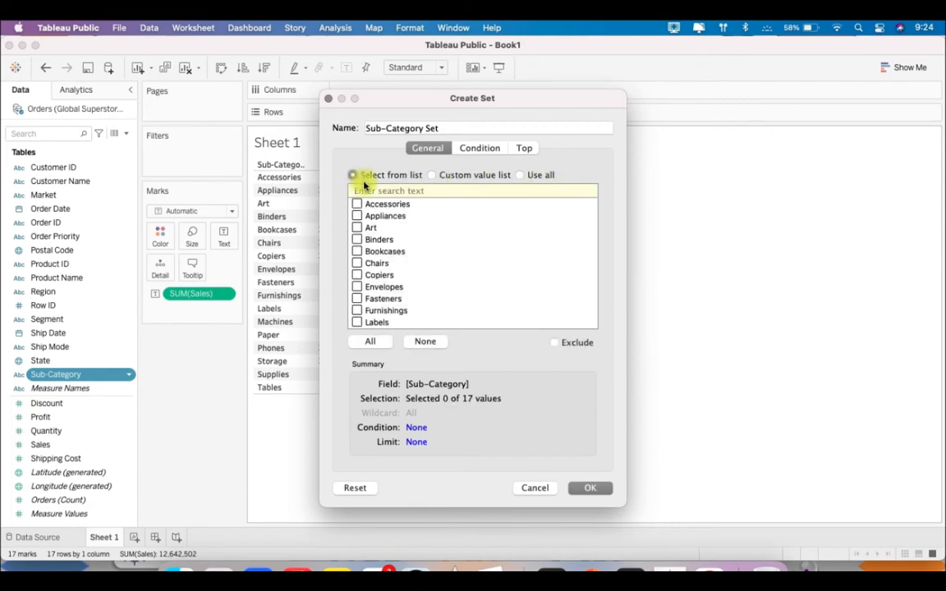
click(364, 342)
scroll(465, 284, down, 3)
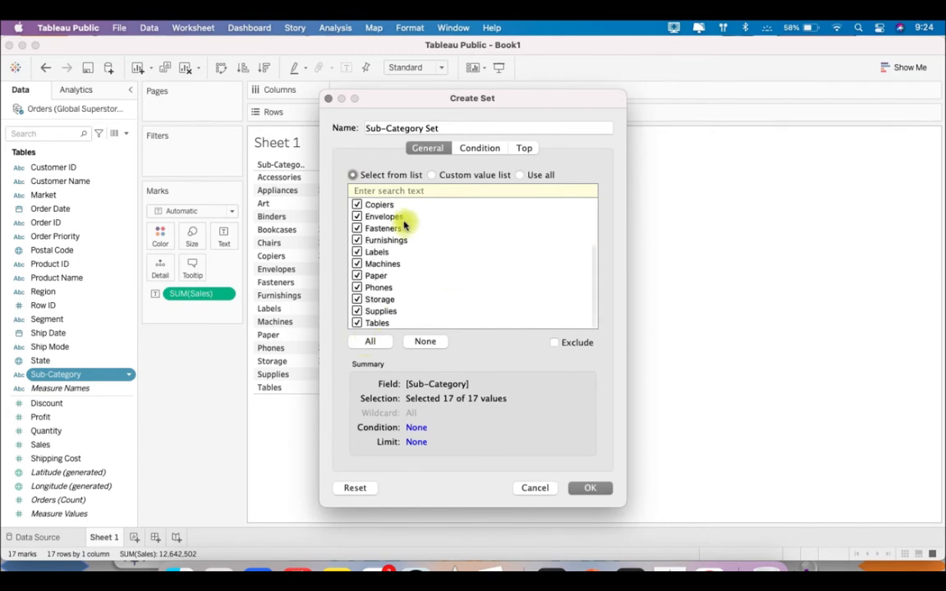
scroll(381, 211, up, 3)
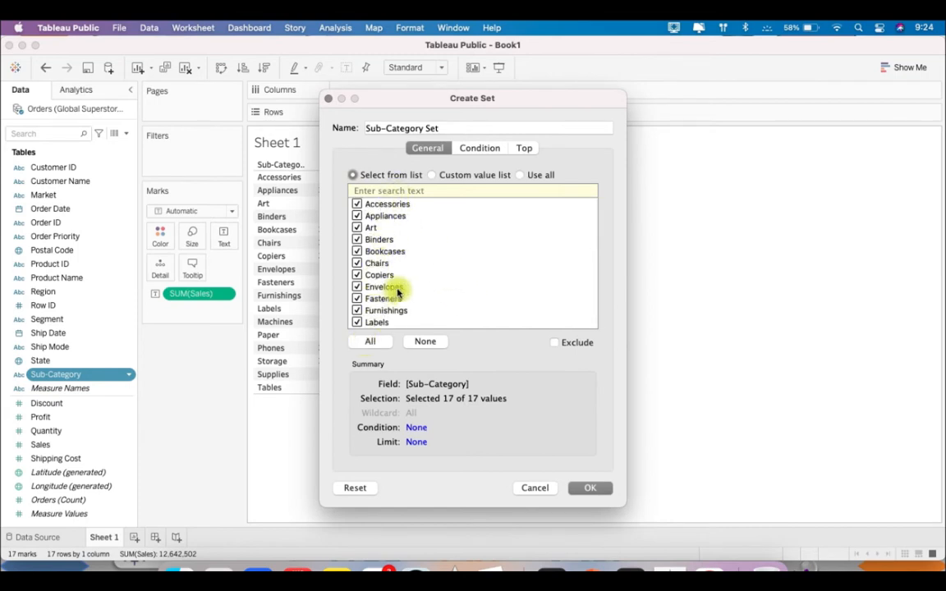
scroll(389, 301, down, 1)
scroll(390, 301, down, 3)
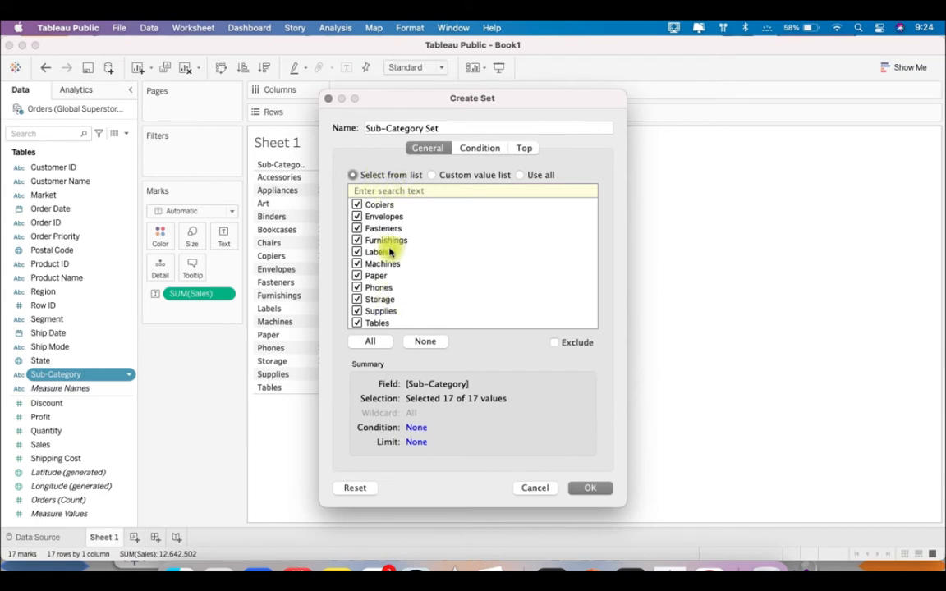
scroll(391, 248, up, 3)
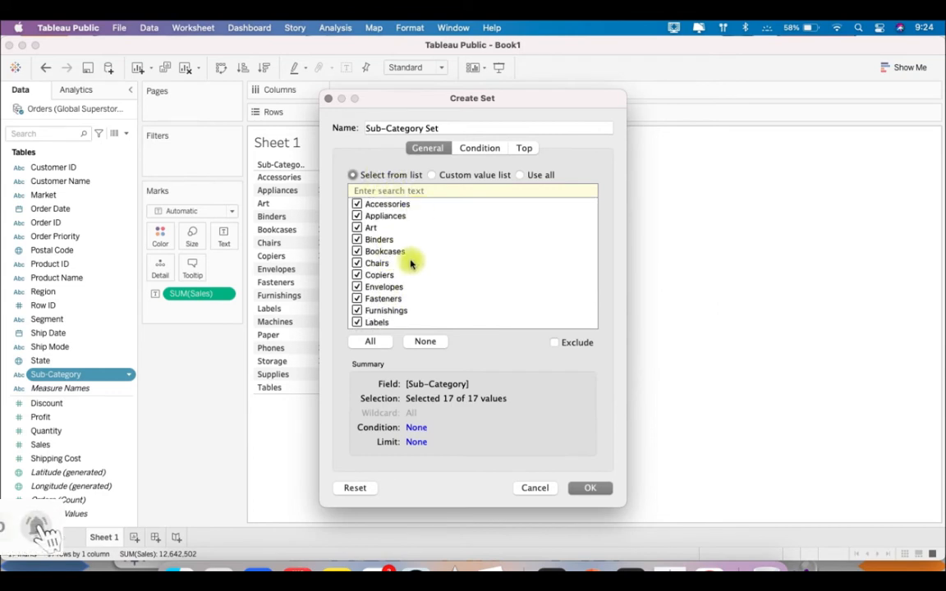
scroll(411, 263, down, 3)
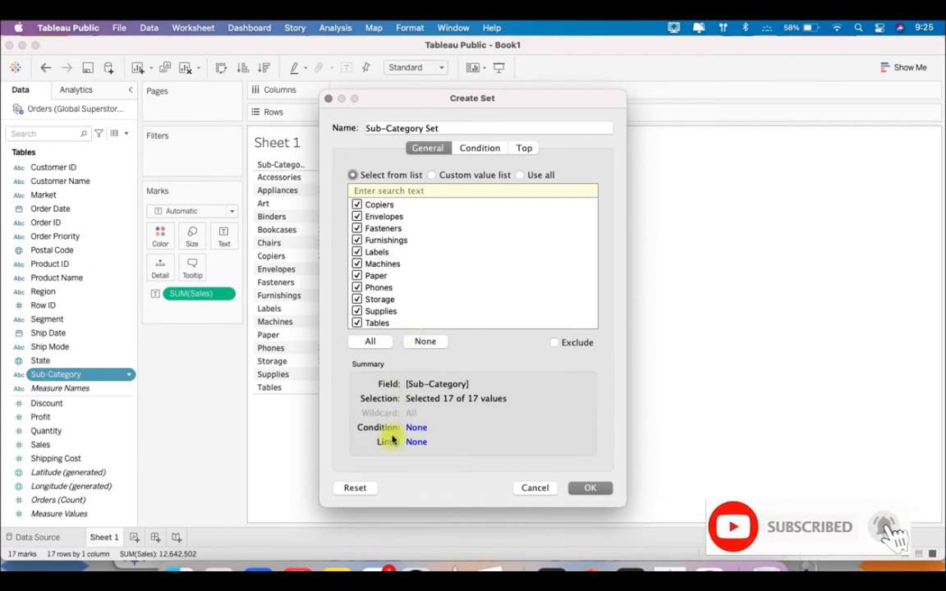
scroll(404, 271, down, 1)
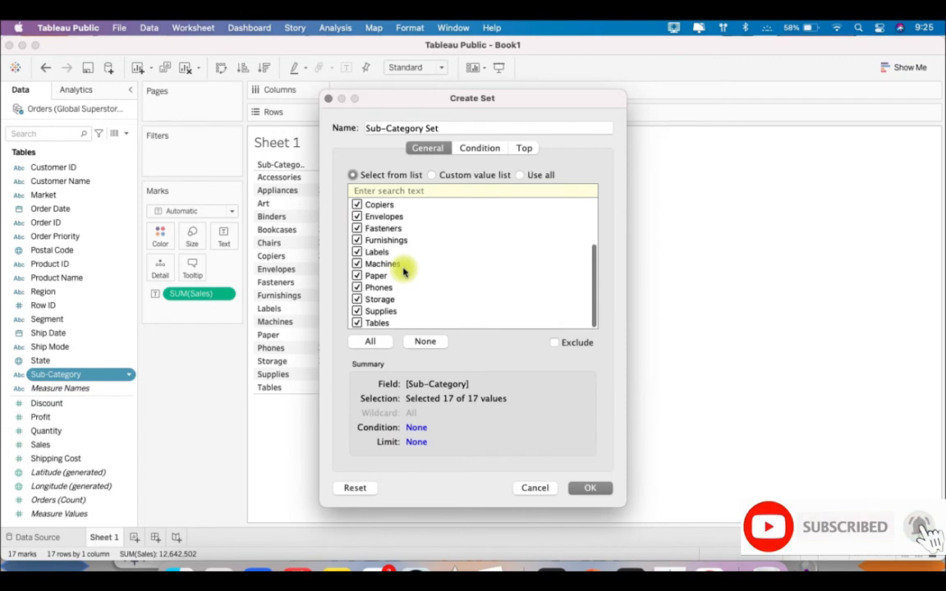
scroll(403, 272, up, 3)
scroll(402, 270, down, 3)
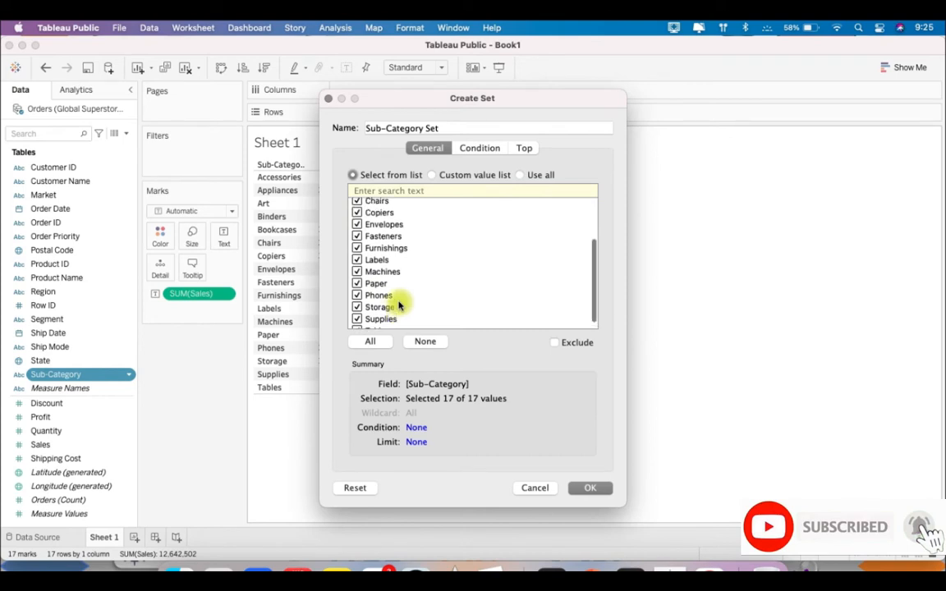
scroll(390, 279, up, 2)
Step: Set the Sub-Category set to use all members with a by-field condition of Sum of Sales > 500K
click(521, 176)
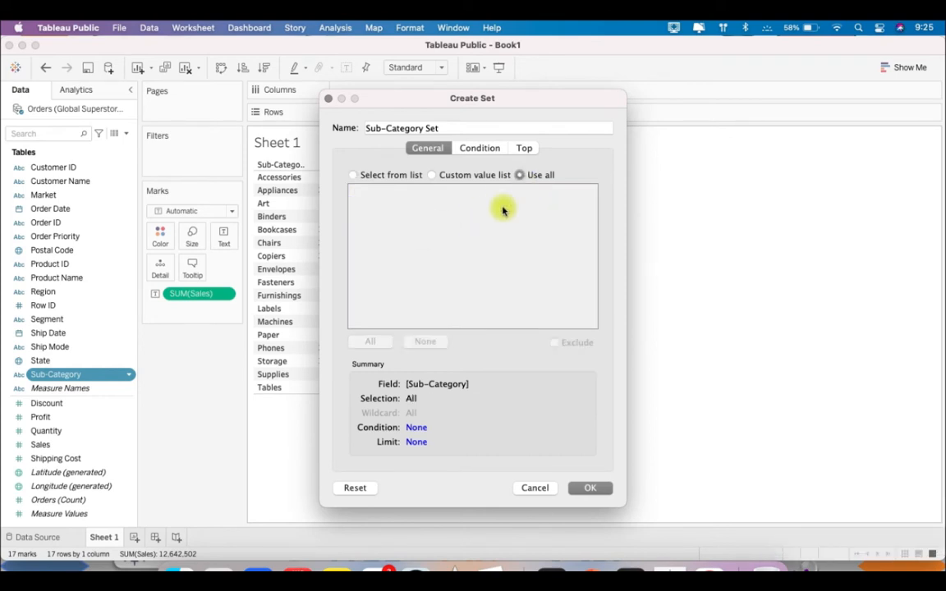
click(473, 152)
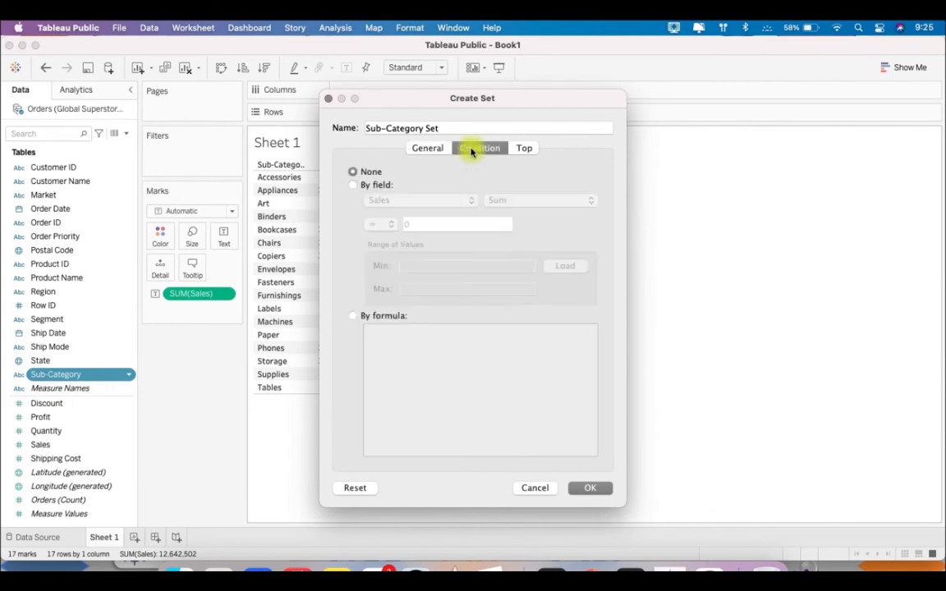
click(353, 188)
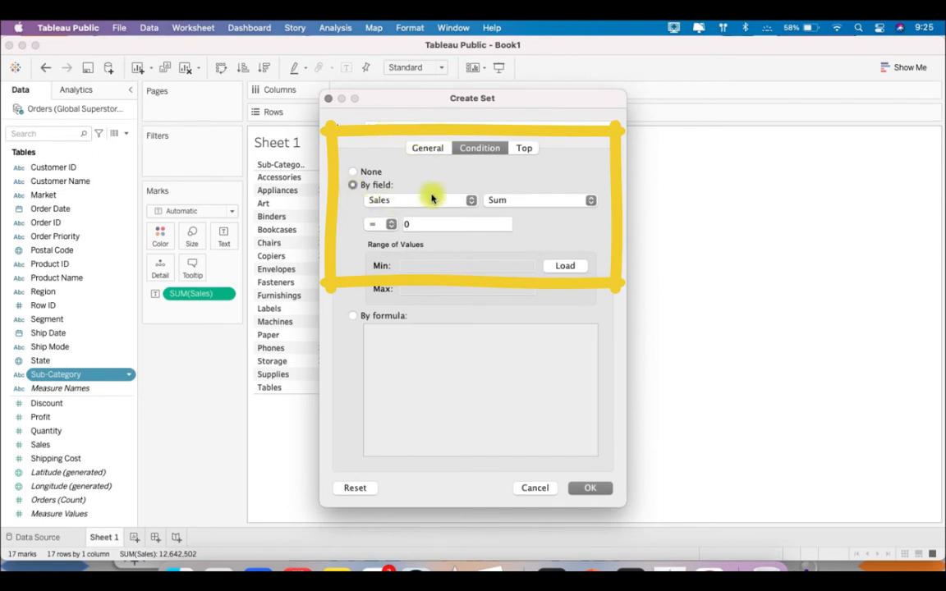
click(392, 224)
click(373, 273)
drag(465, 107, 660, 103)
click(624, 221)
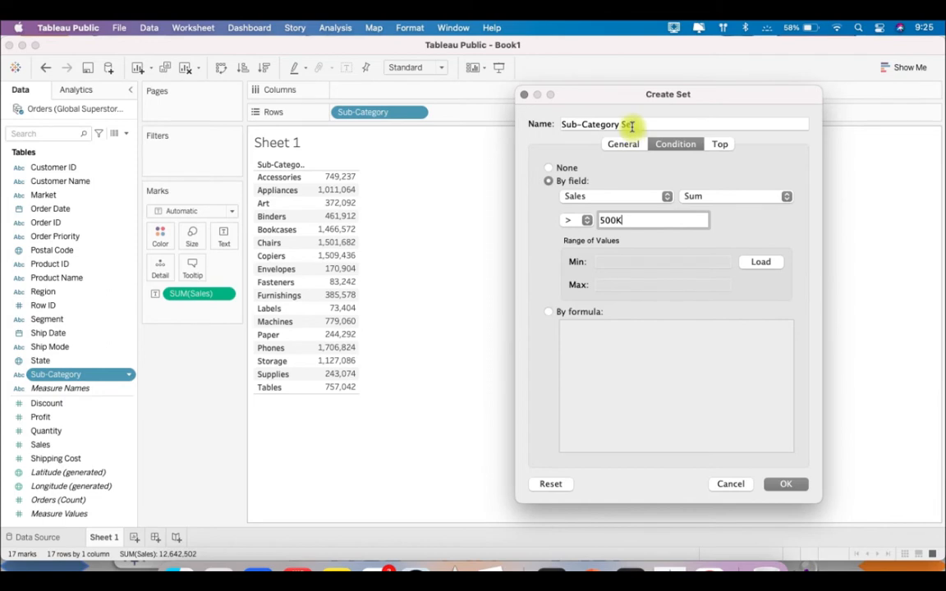
Step: Name the conditional set Sub Cat - High Sales and create it
drag(637, 125, 473, 91)
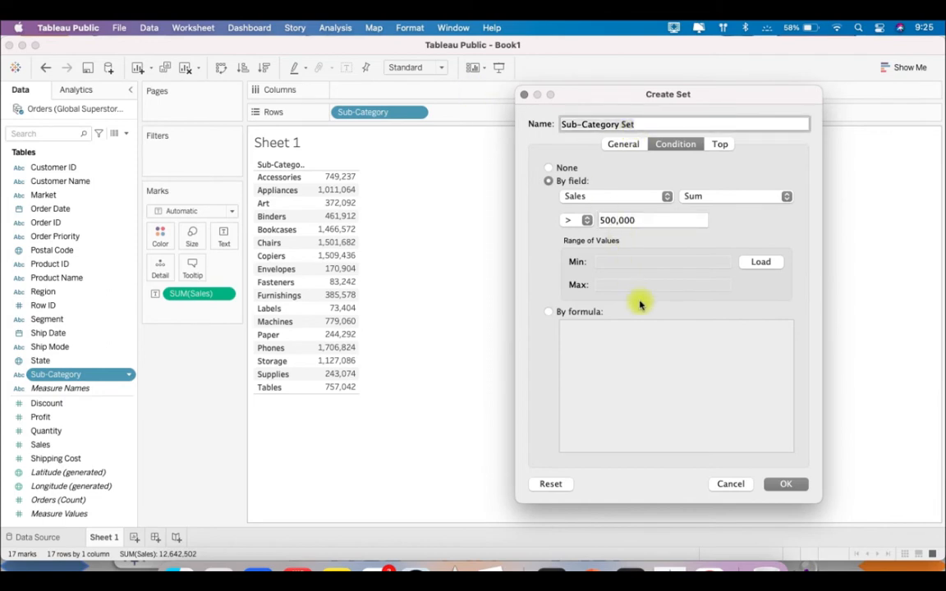
text(High Sales)
text(Sub)
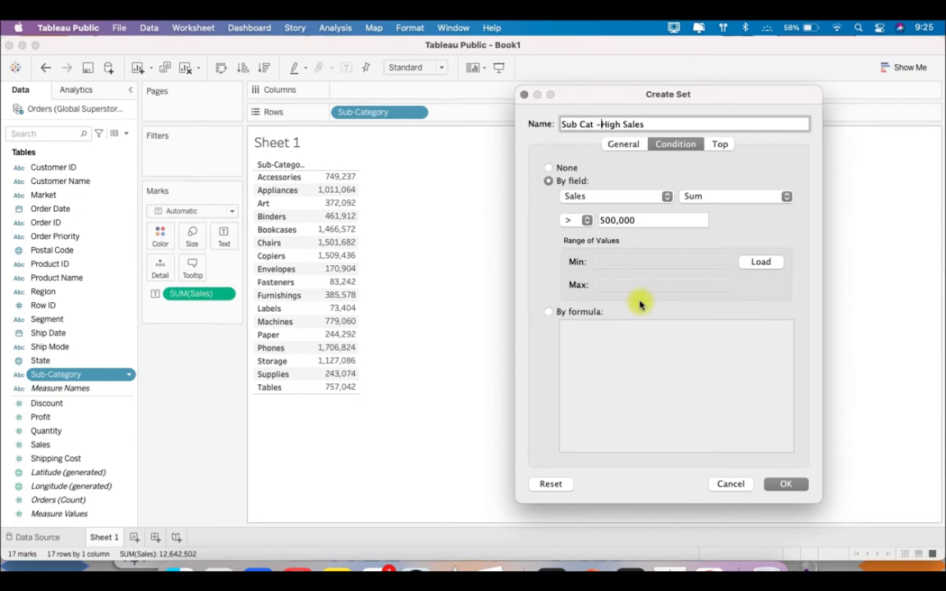
click(782, 486)
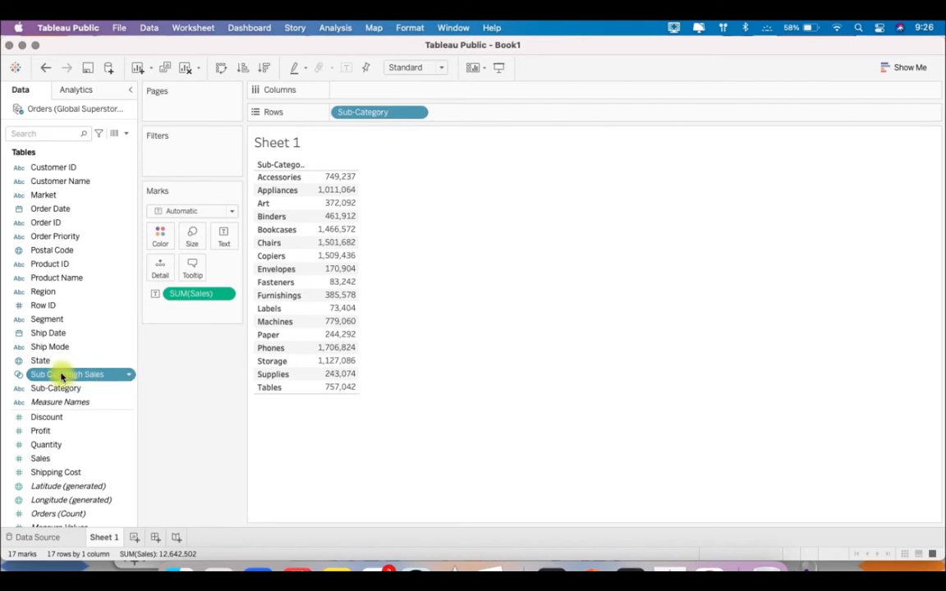
Step: Add the Sub Cat - High Sales set to the rows ahead of Sub-Category and widen the Sub-Category column
drag(70, 376, 337, 123)
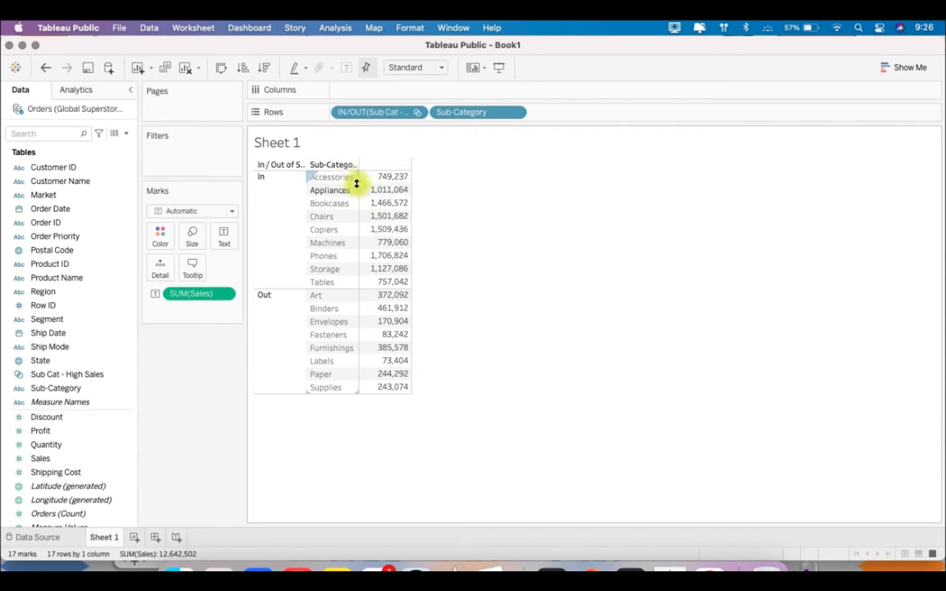
drag(358, 183, 386, 185)
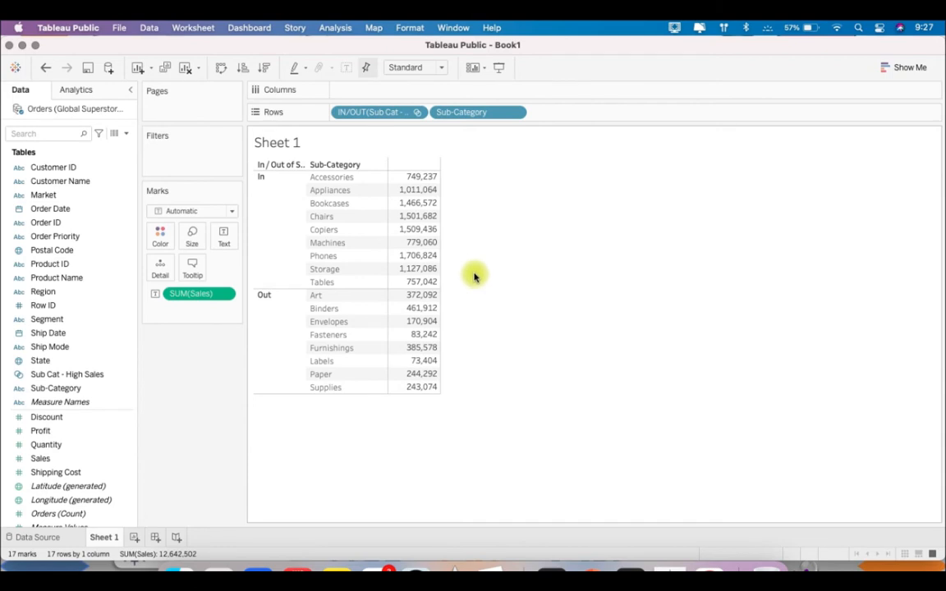
Step: Move the Sub Cat - High Sales set from the rows to Color and assign green to its In members
drag(363, 112, 162, 237)
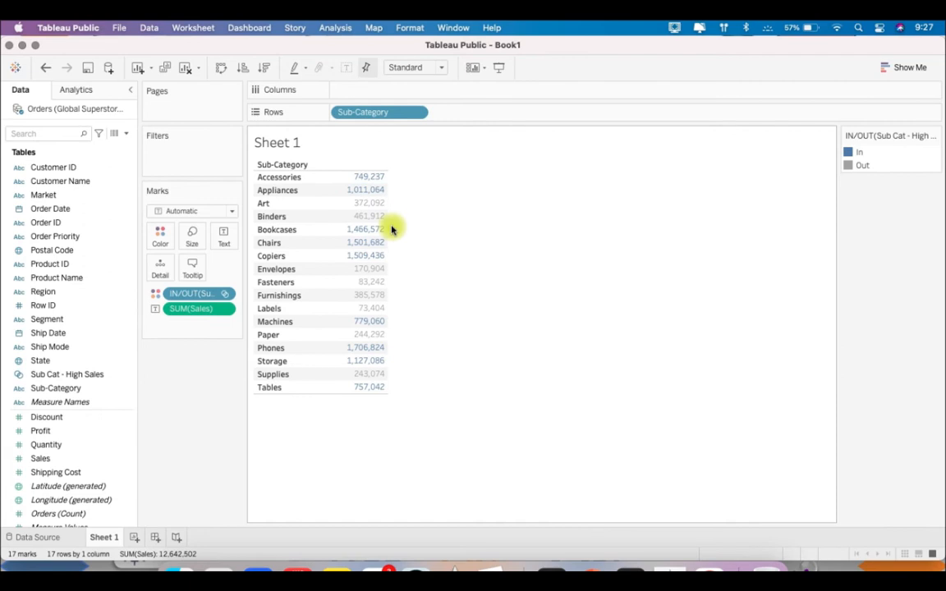
mouse_move(377, 264)
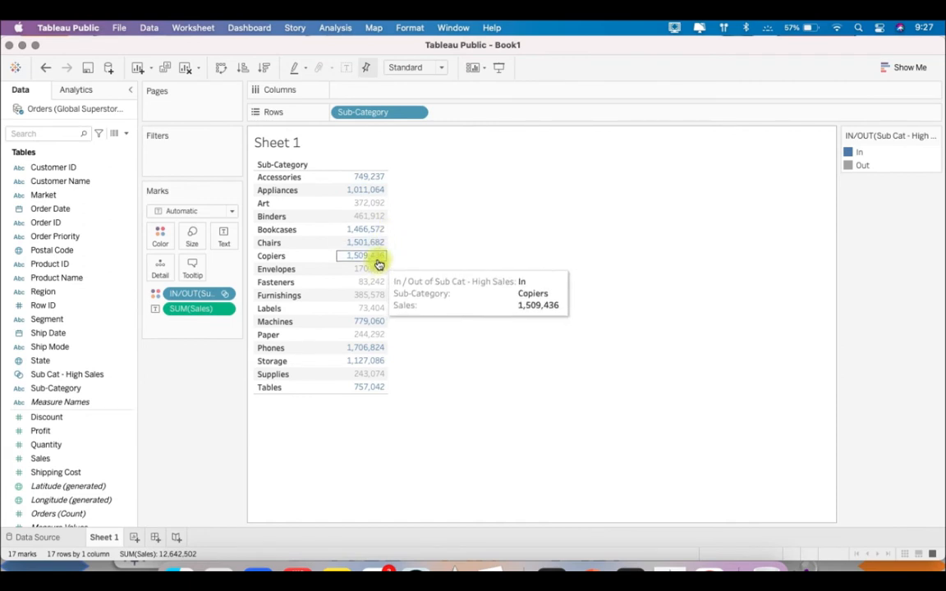
click(936, 137)
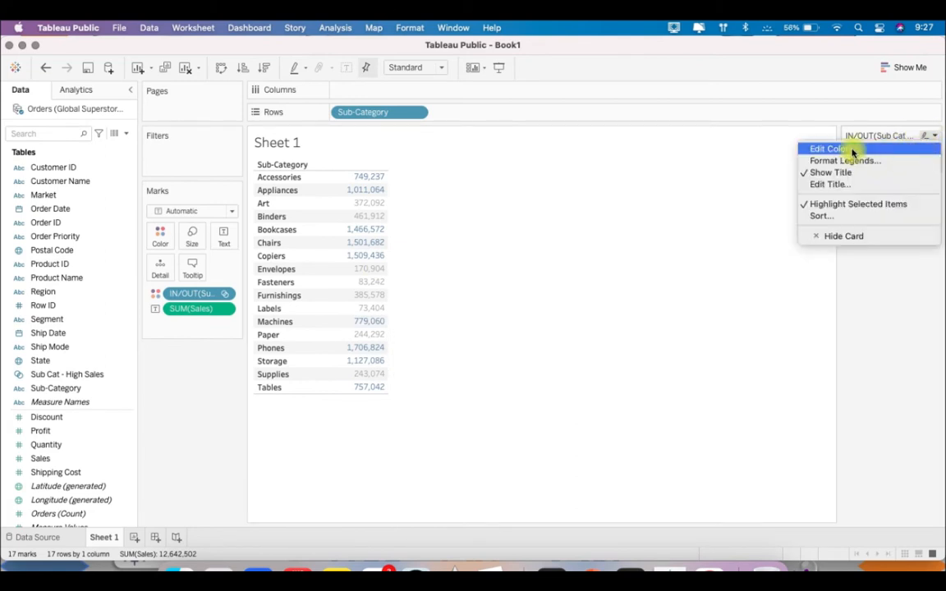
click(852, 149)
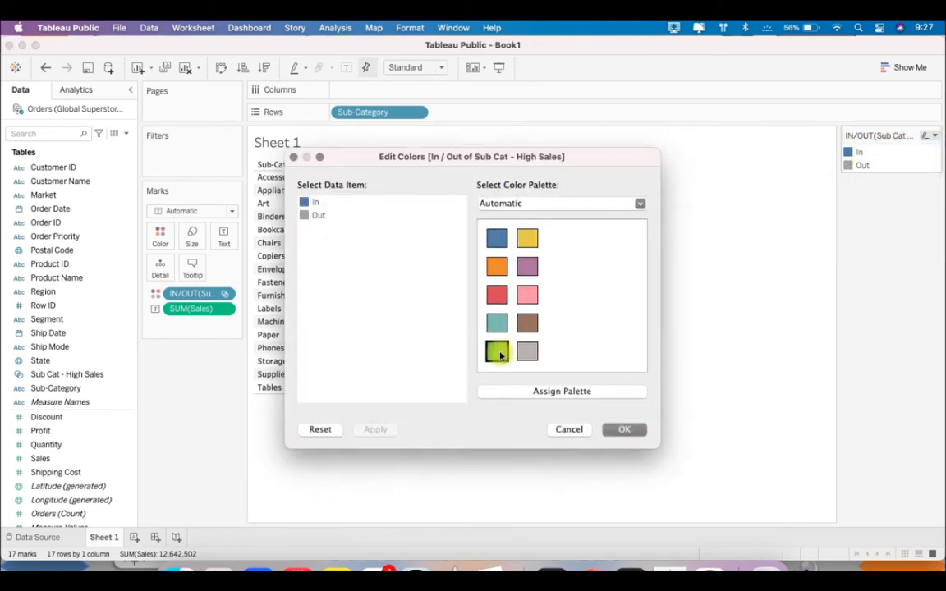
click(310, 201)
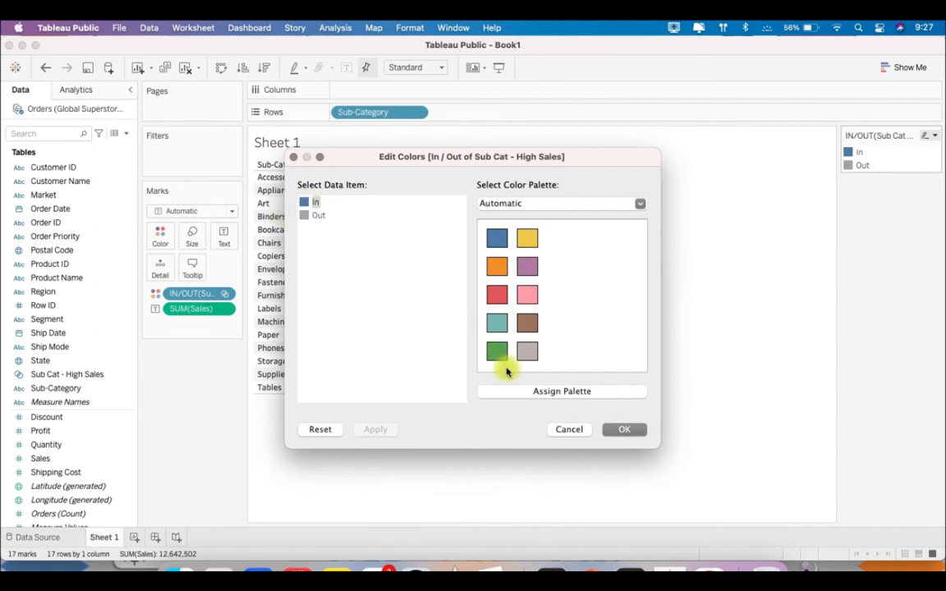
click(498, 354)
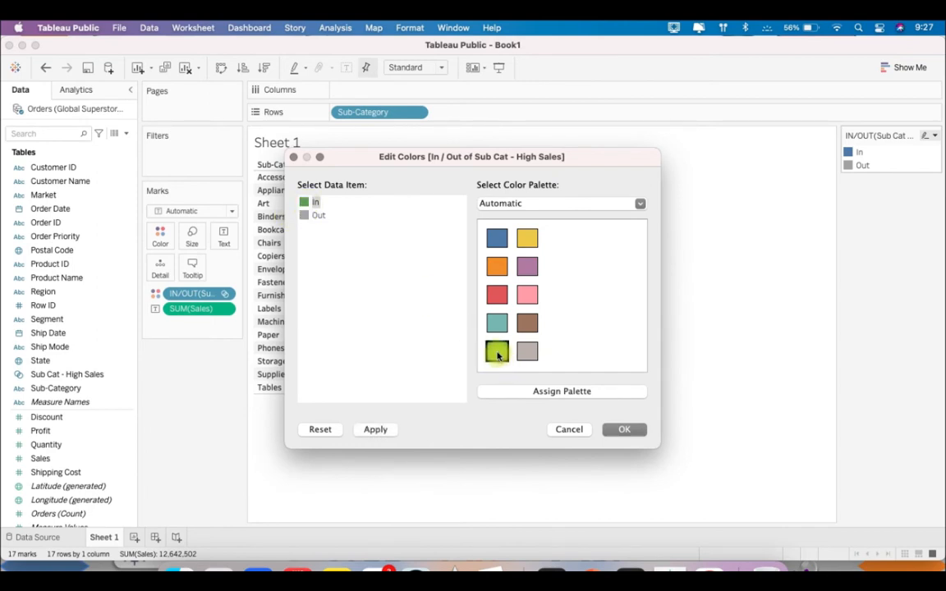
click(625, 429)
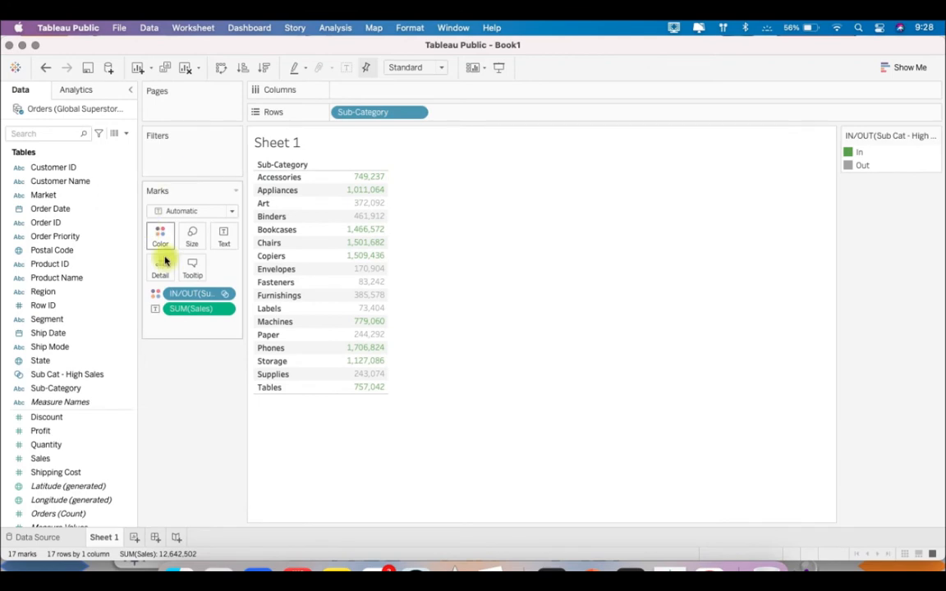
Step: Create a Sub-Category set named Sub-Cat Top 5 that uses all members, limited to the top 5 by Sum of Sales
click(96, 224)
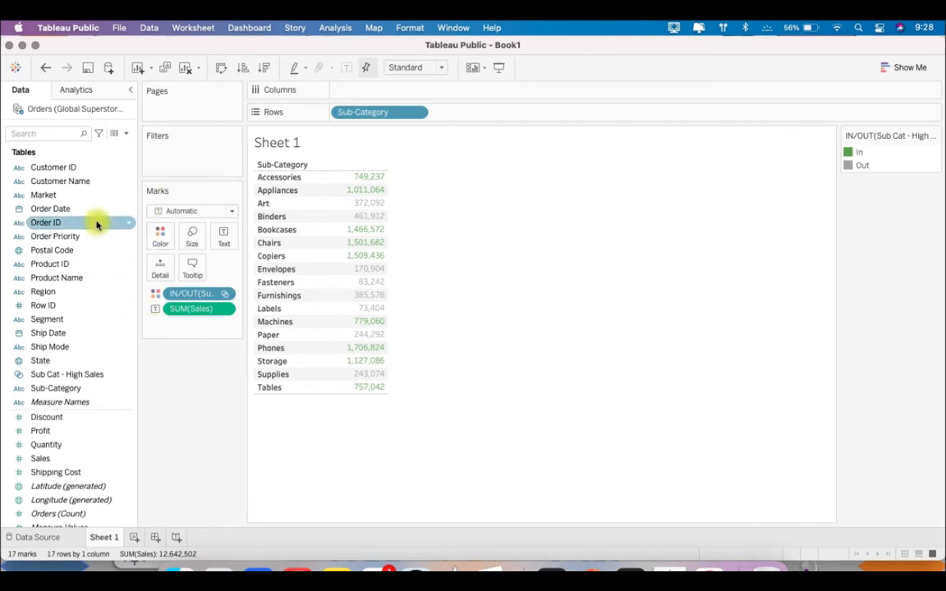
right_click(100, 395)
mouse_move(197, 241)
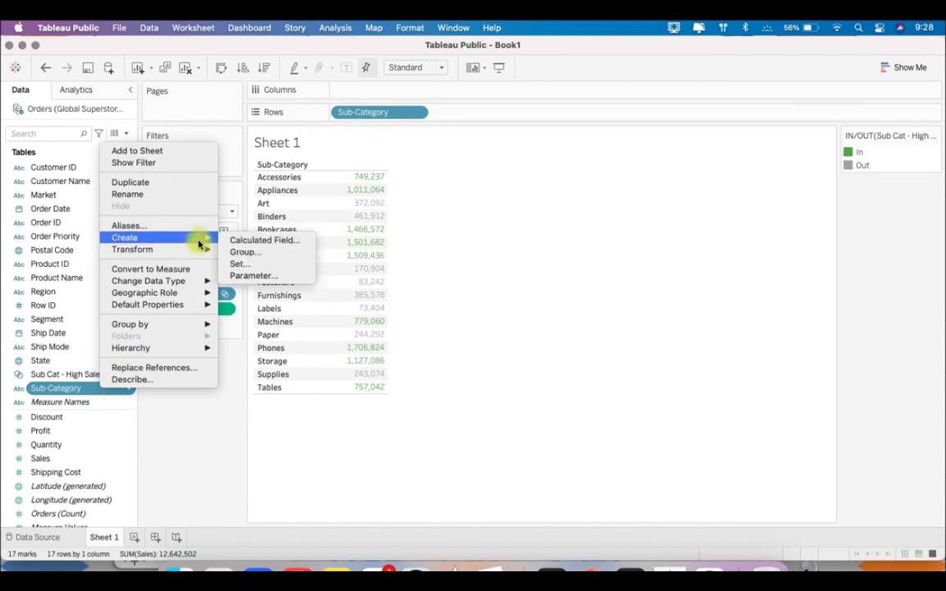
click(277, 265)
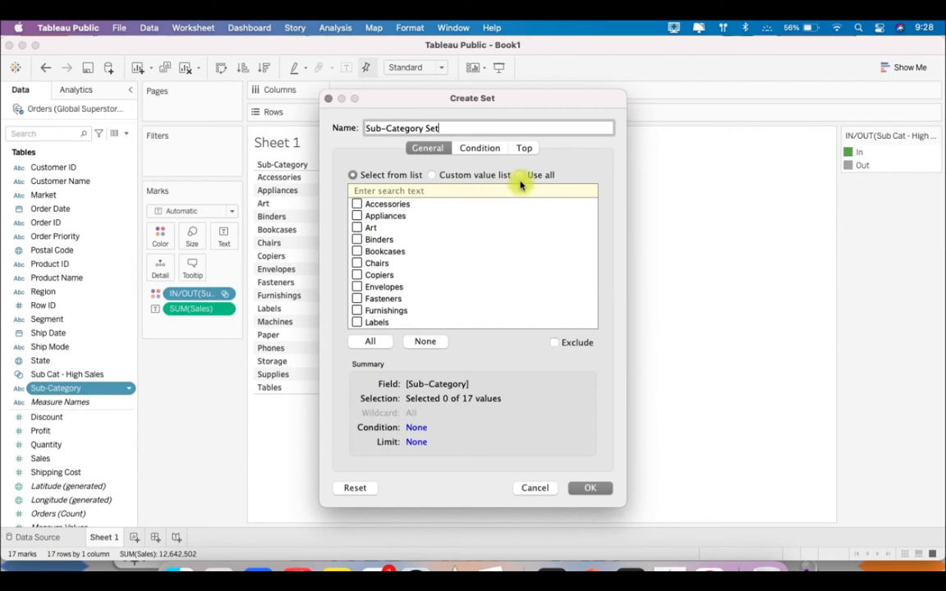
click(520, 175)
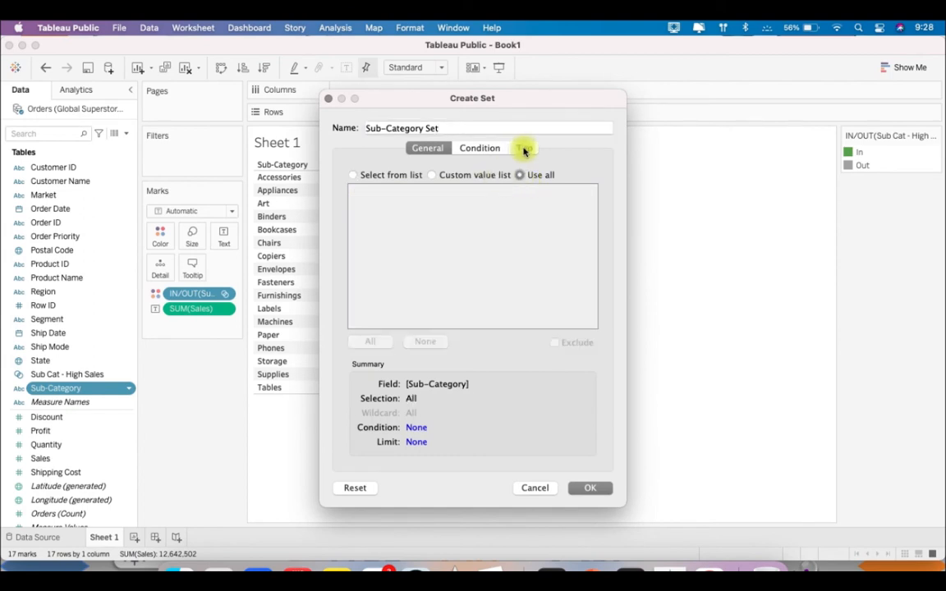
click(524, 148)
click(352, 185)
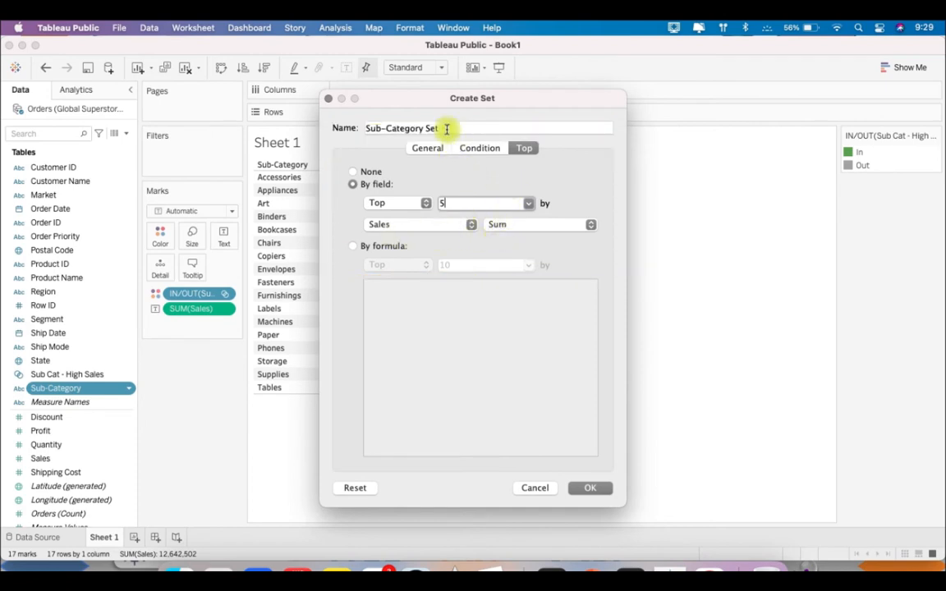
double_click(484, 127)
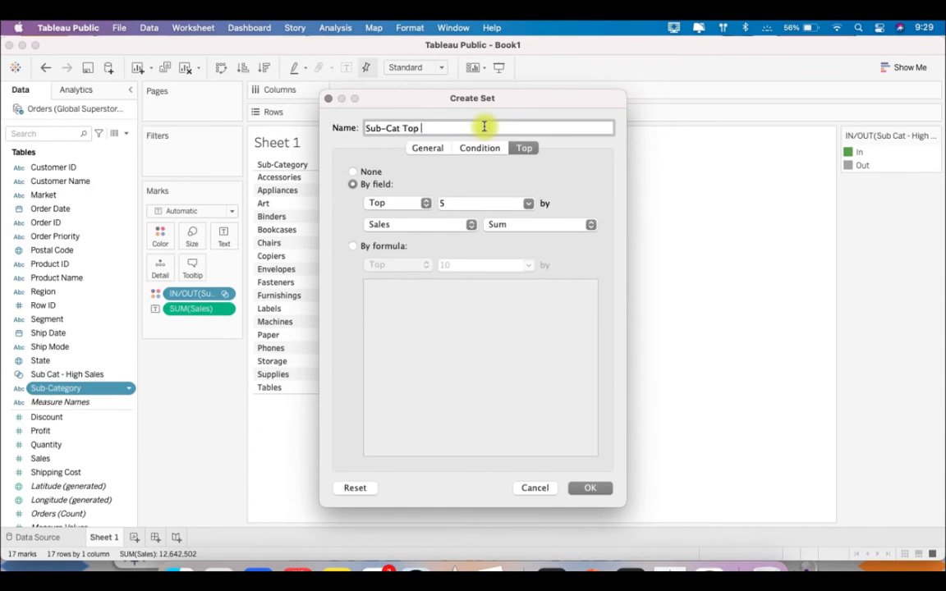
click(592, 487)
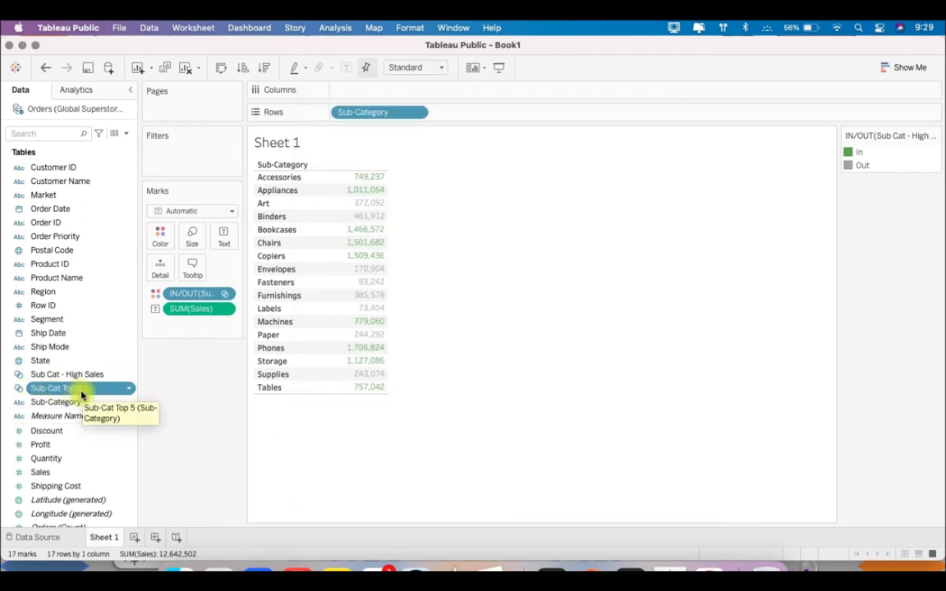
Step: Add the Sub-Cat Top 5 set to the rows ahead of Sub-Category and sort the sub-categories by Sales in descending order
mouse_move(82, 394)
mouse_down()
mouse_move(263, 288)
mouse_move(281, 211)
mouse_move(81, 388)
mouse_up()
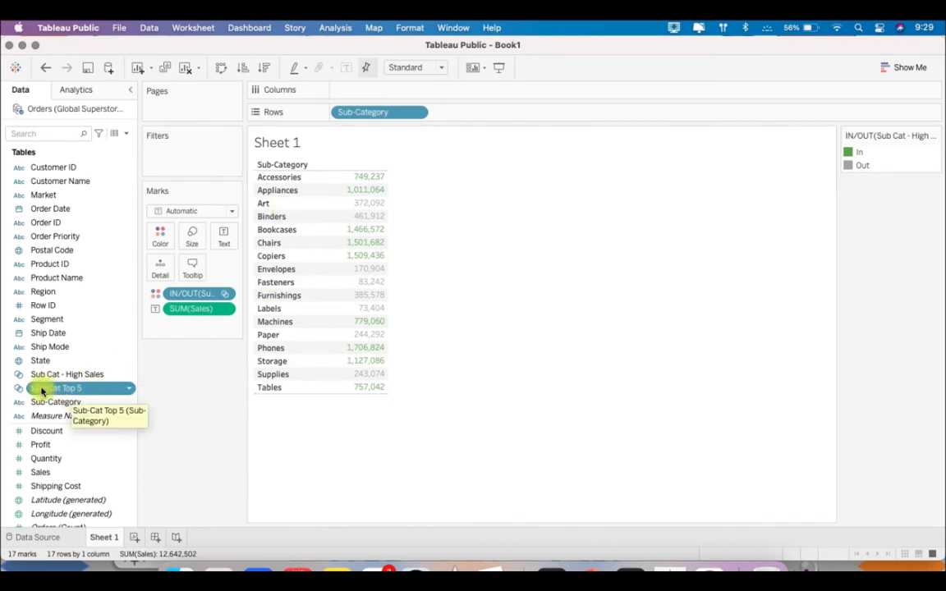
drag(41, 392, 334, 111)
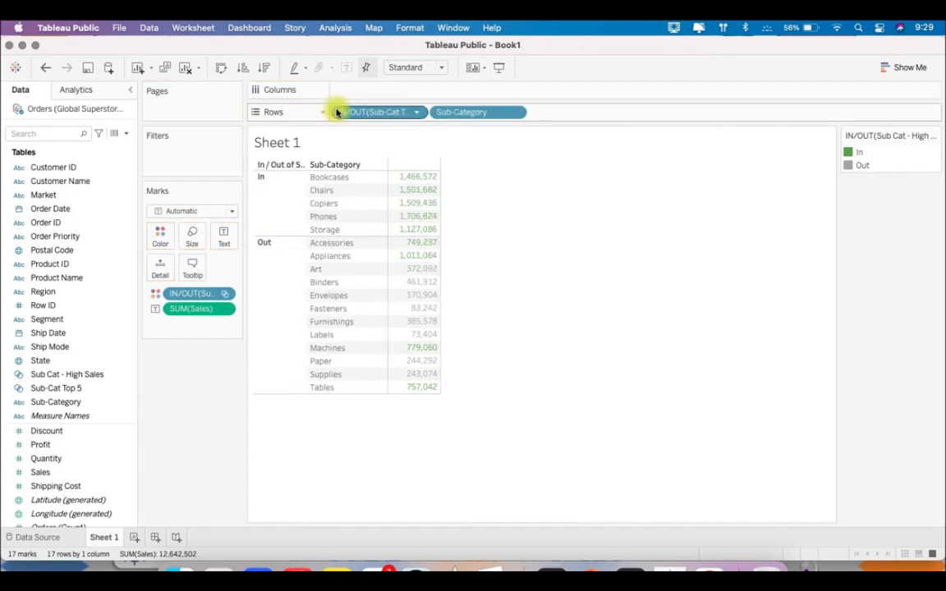
right_click(423, 164)
click(473, 182)
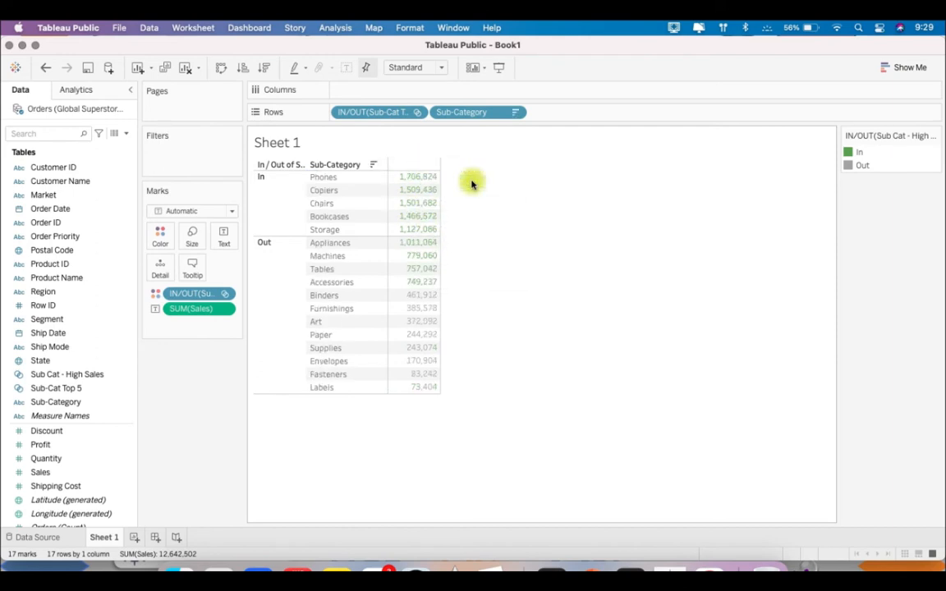
mouse_move(437, 181)
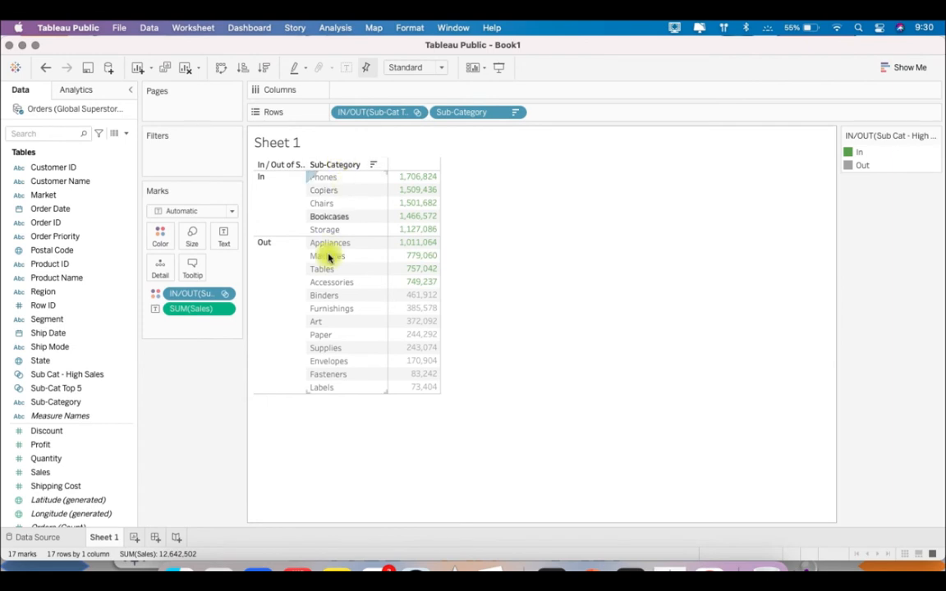
Step: Move the Sub-Cat Top 5 set from the rows to the filters, keeping only In, and widen the filters and marks area
drag(382, 114, 173, 158)
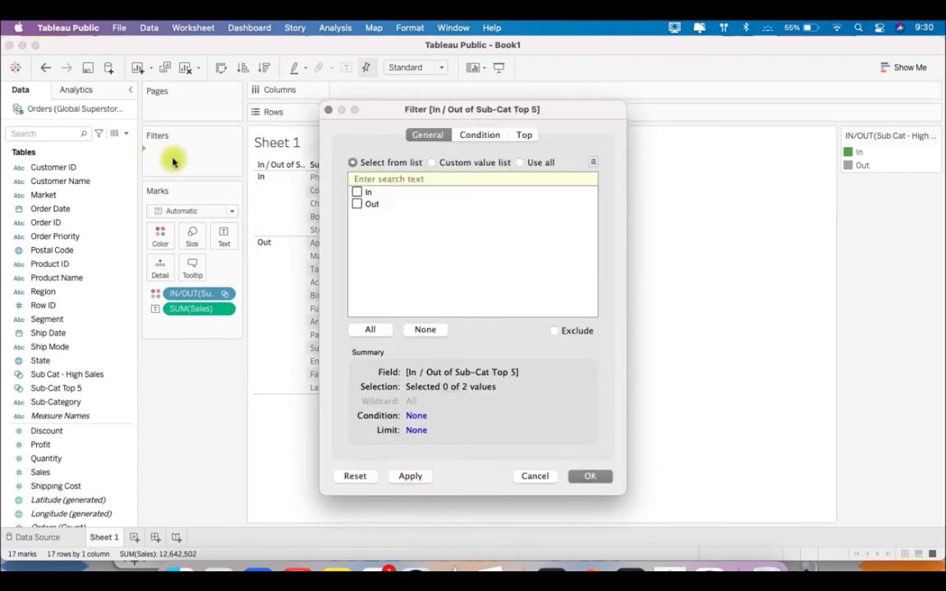
click(360, 194)
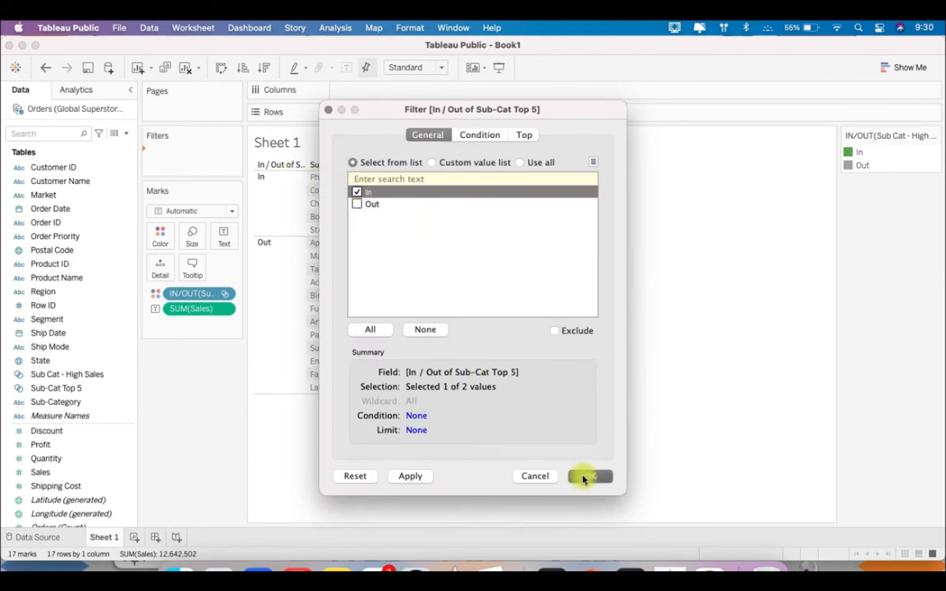
click(583, 479)
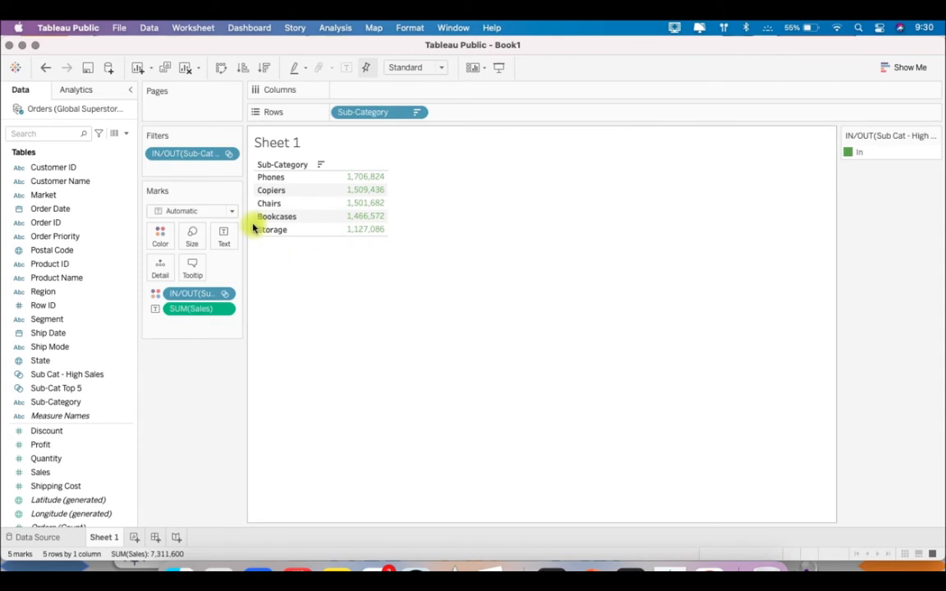
drag(246, 222, 285, 234)
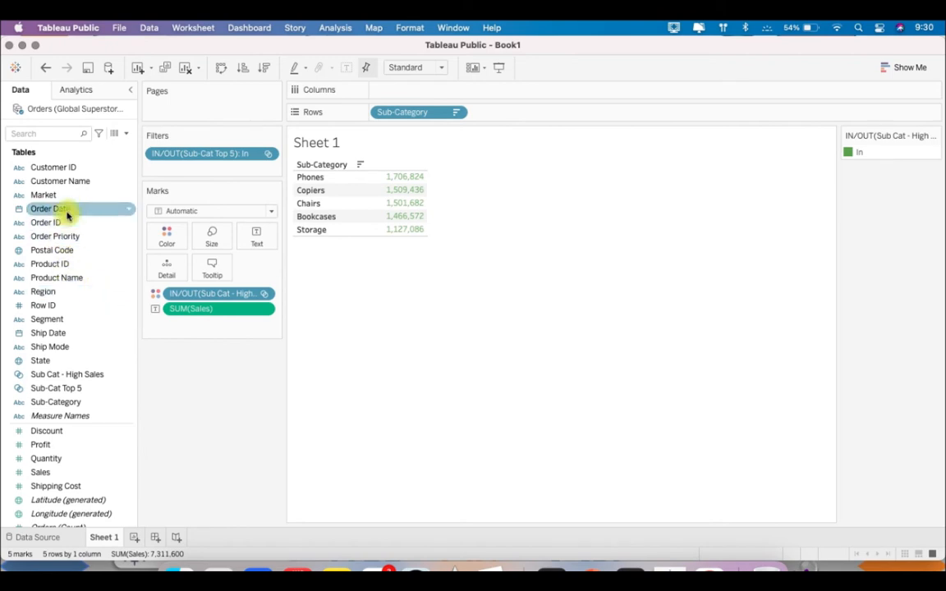
Step: Select the Customer ID and Customer Name fields together and check which items can be created from them
click(95, 165)
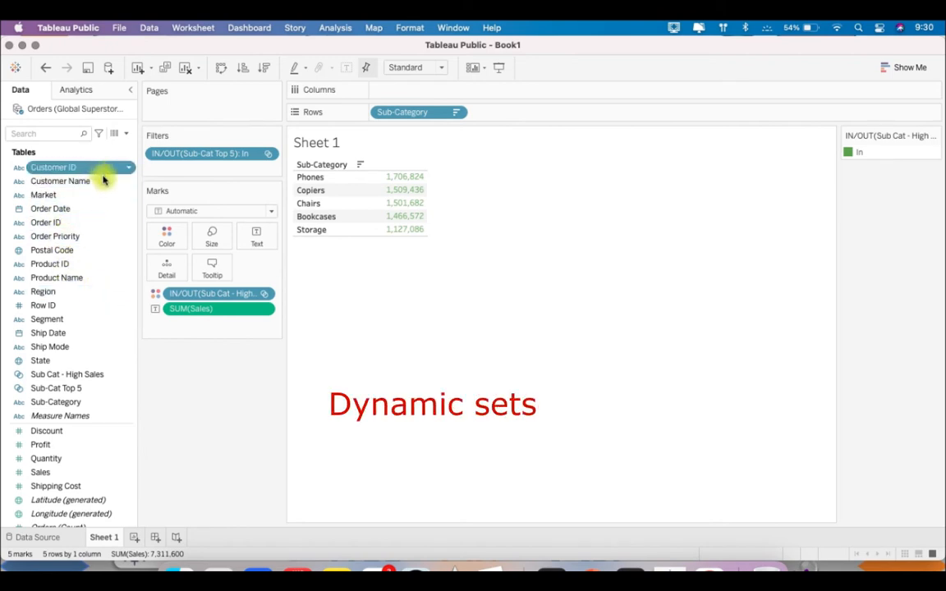
super+click(103, 181)
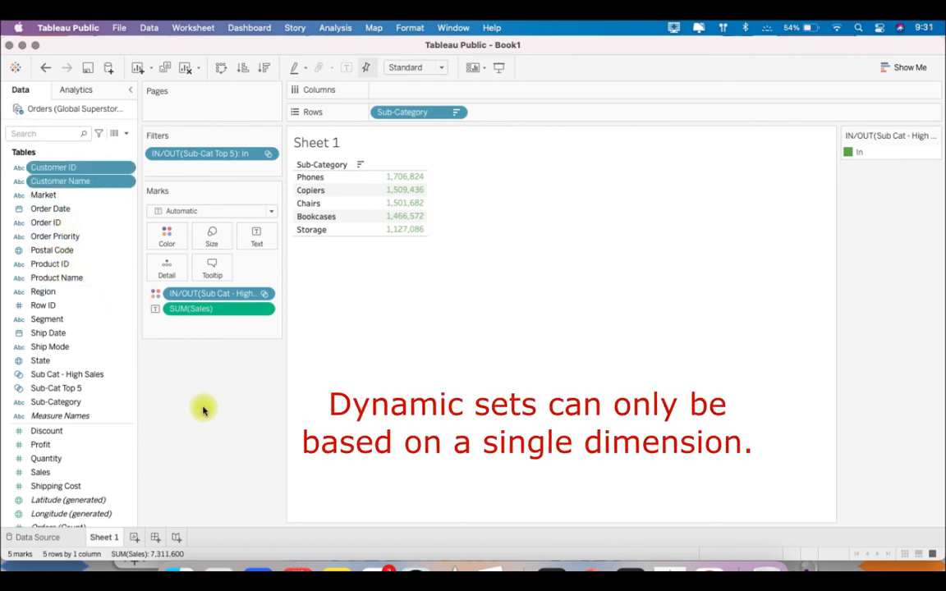
right_click(117, 187)
mouse_move(206, 231)
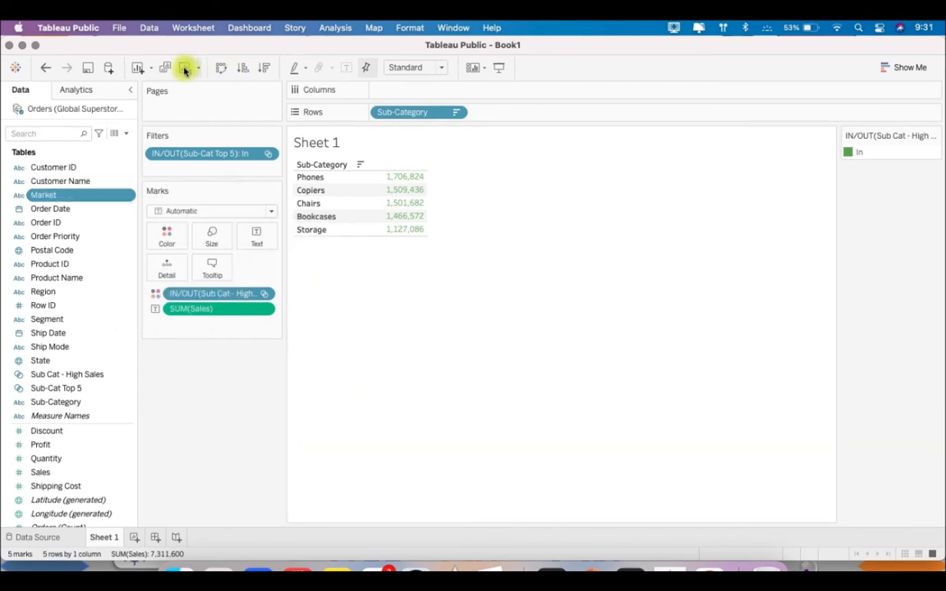
Step: Clear the sheet and check which items can be created from the Discount and Quantity measures
click(186, 67)
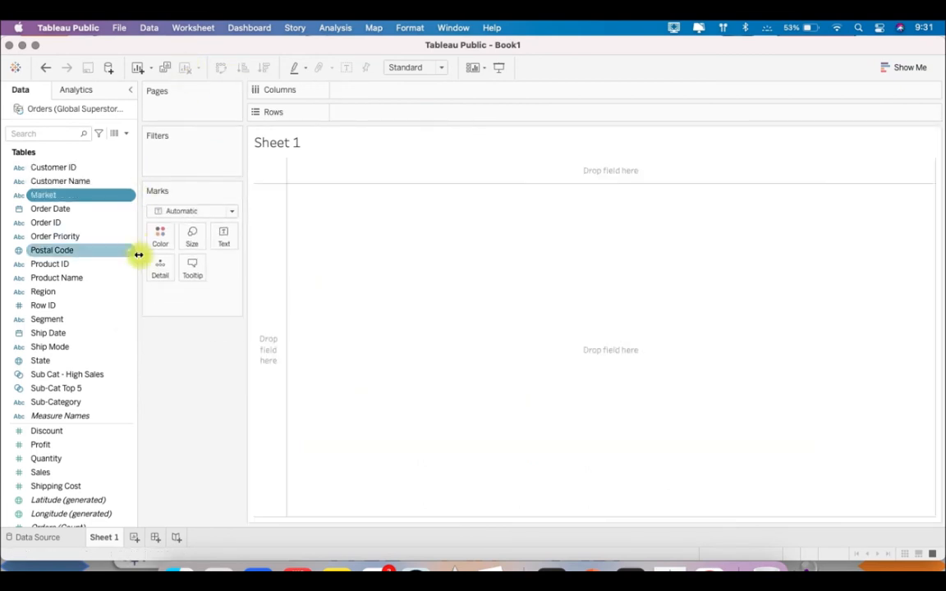
right_click(103, 436)
mouse_move(211, 294)
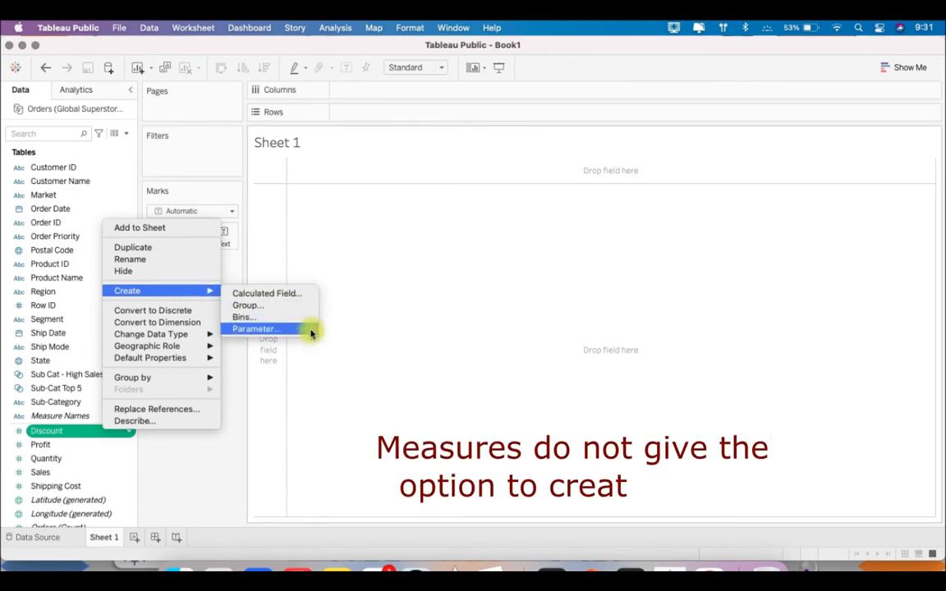
click(115, 451)
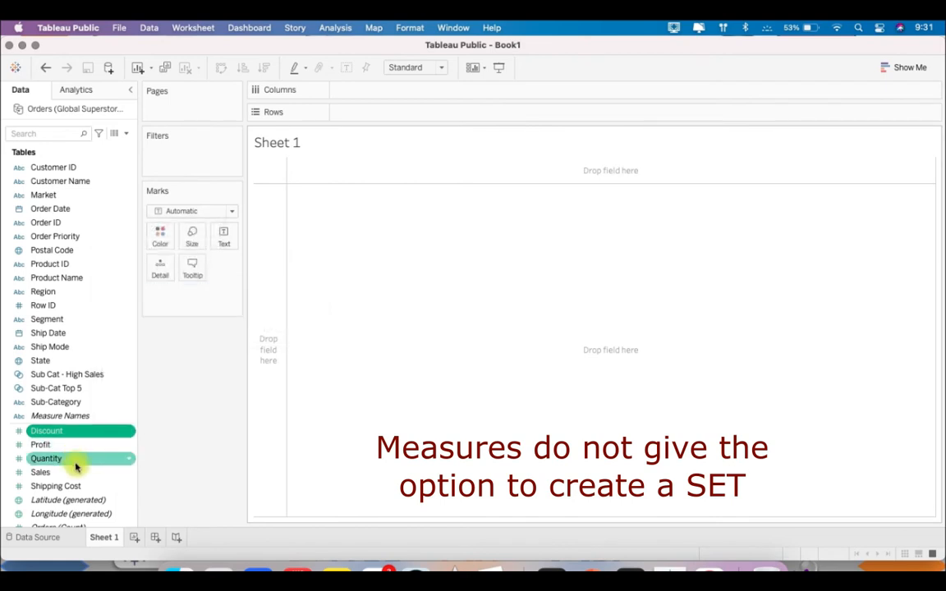
click(75, 463)
right_click(76, 465)
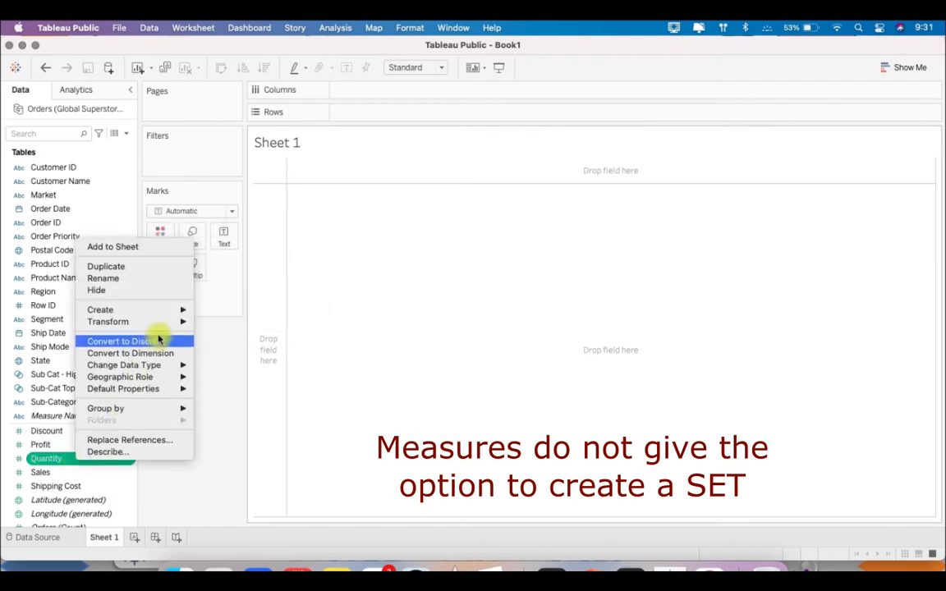
mouse_move(170, 310)
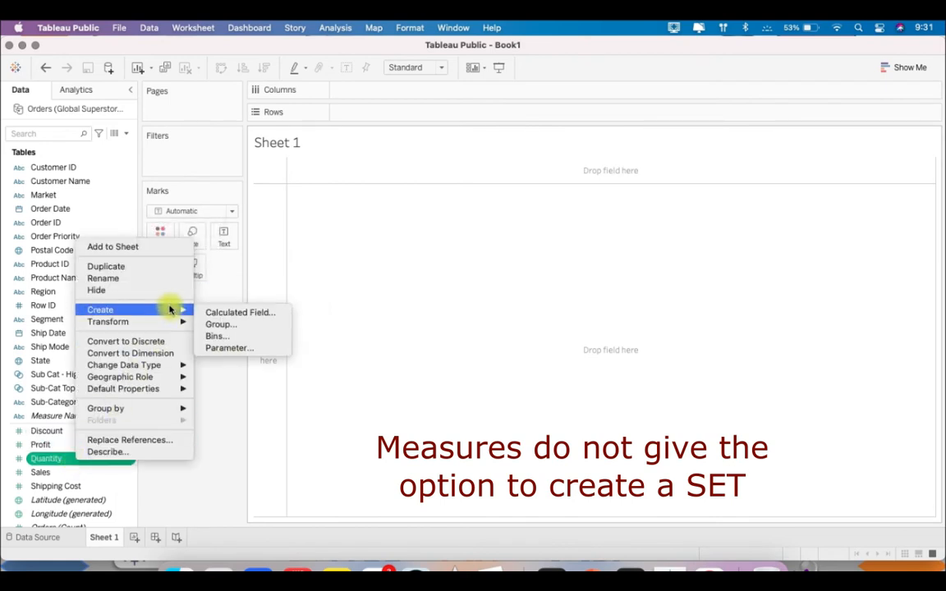
Step: Build a scatter view with Profit on the columns and Sales on the rows
click(208, 443)
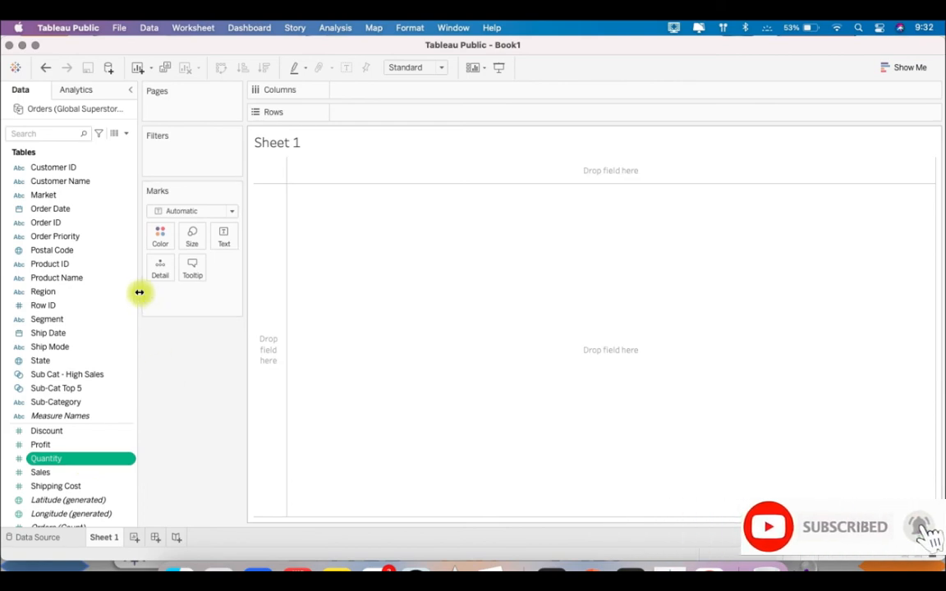
scroll(111, 300, up, 2)
scroll(107, 362, down, 3)
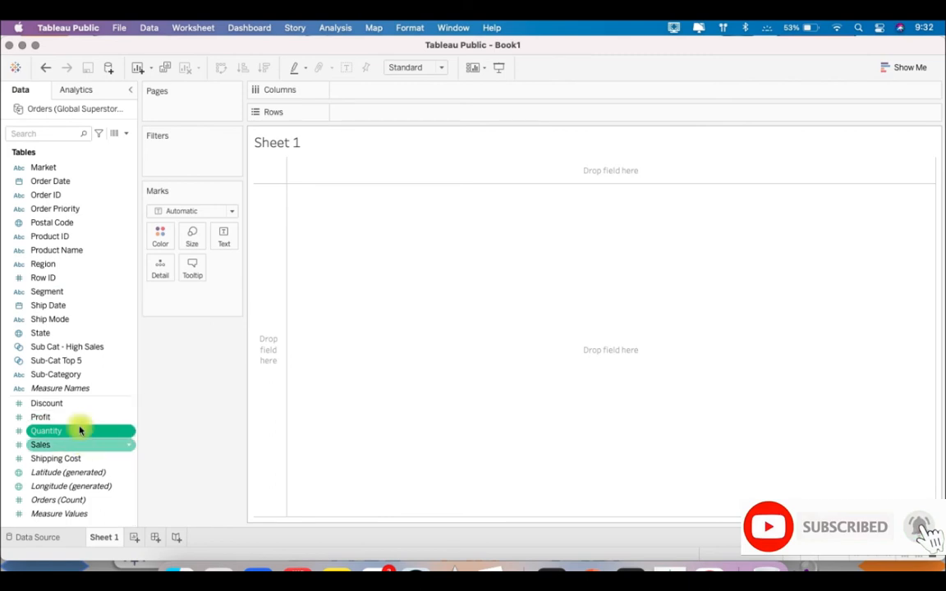
mouse_move(75, 418)
mouse_down()
mouse_move(344, 238)
mouse_move(367, 120)
mouse_move(361, 90)
mouse_up()
drag(70, 454, 381, 113)
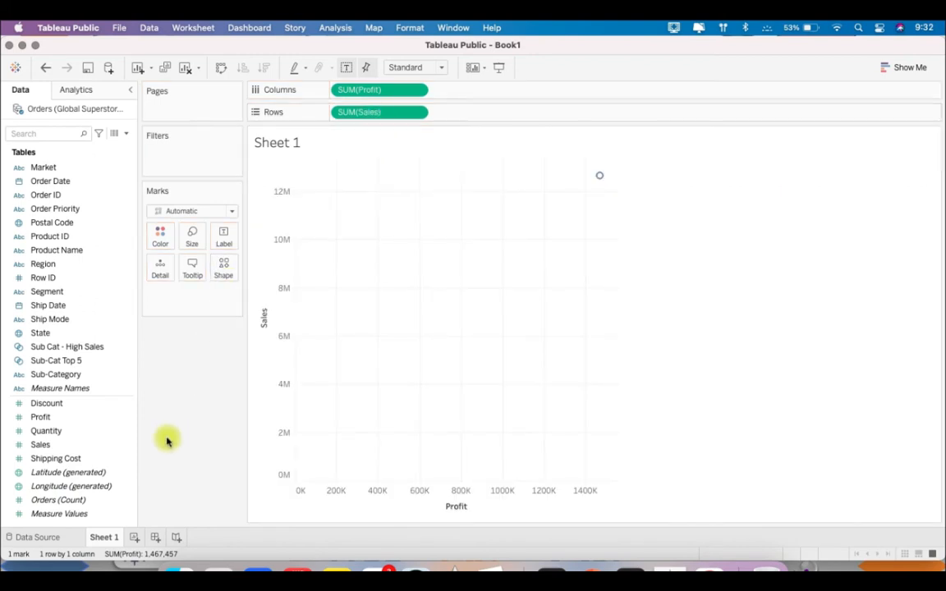
Step: Add all Product ID members to the marks detail and exclude the outlier product with the highest sales and profit
scroll(127, 306, up, 3)
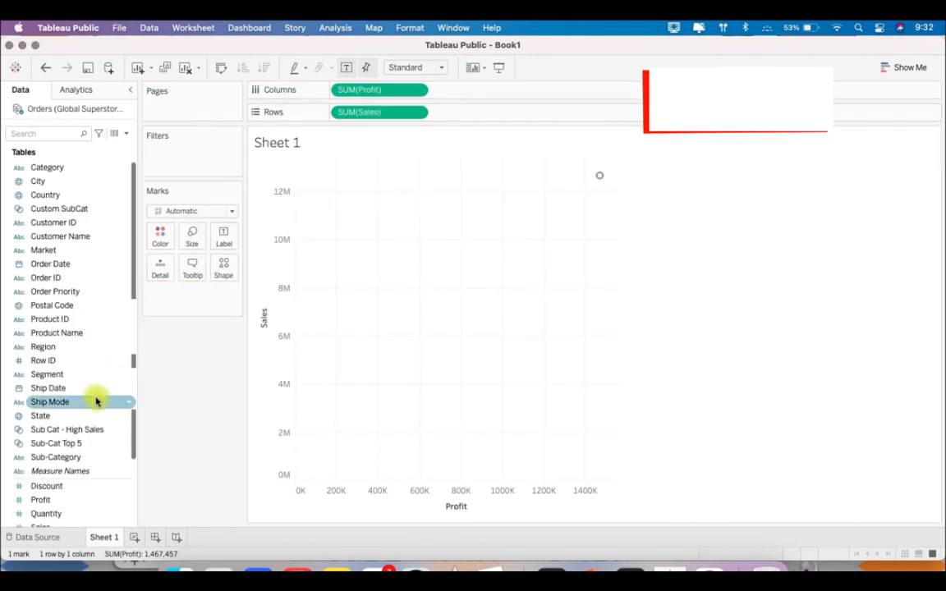
drag(81, 321, 160, 275)
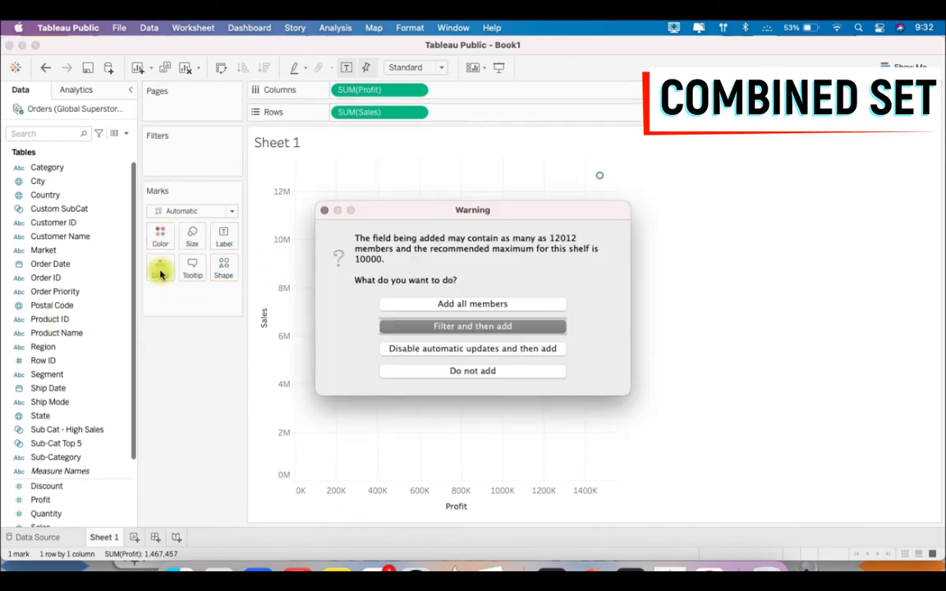
click(508, 307)
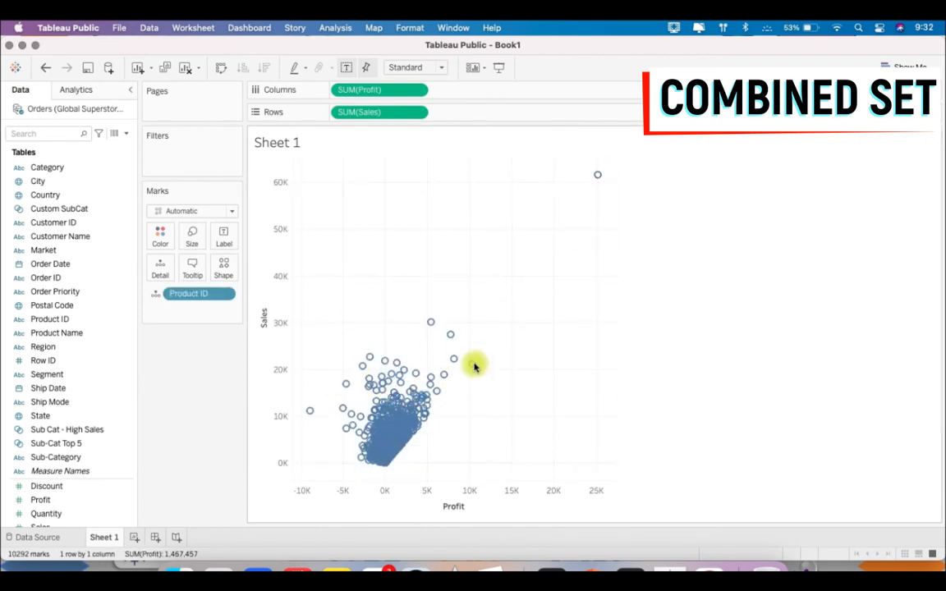
right_click(598, 179)
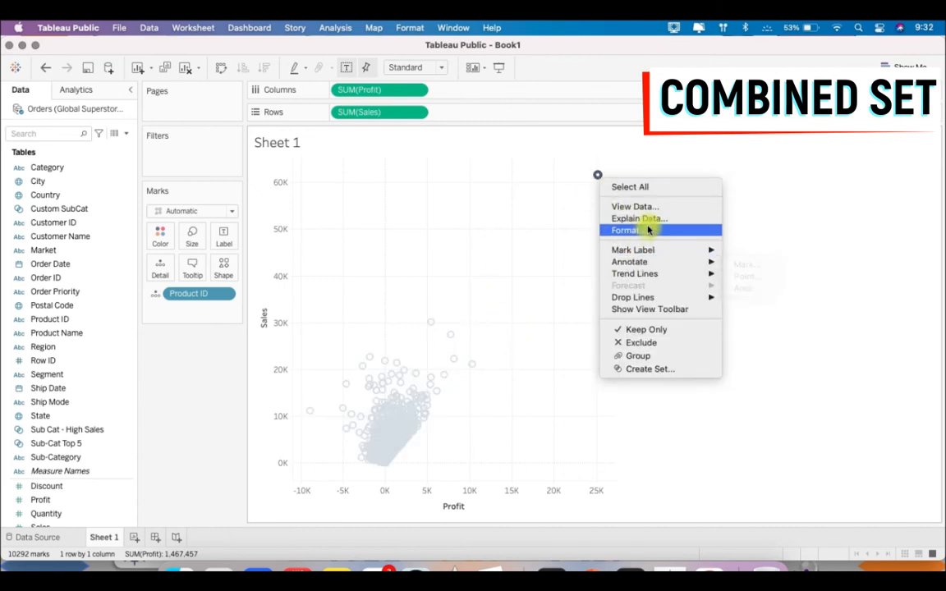
click(637, 343)
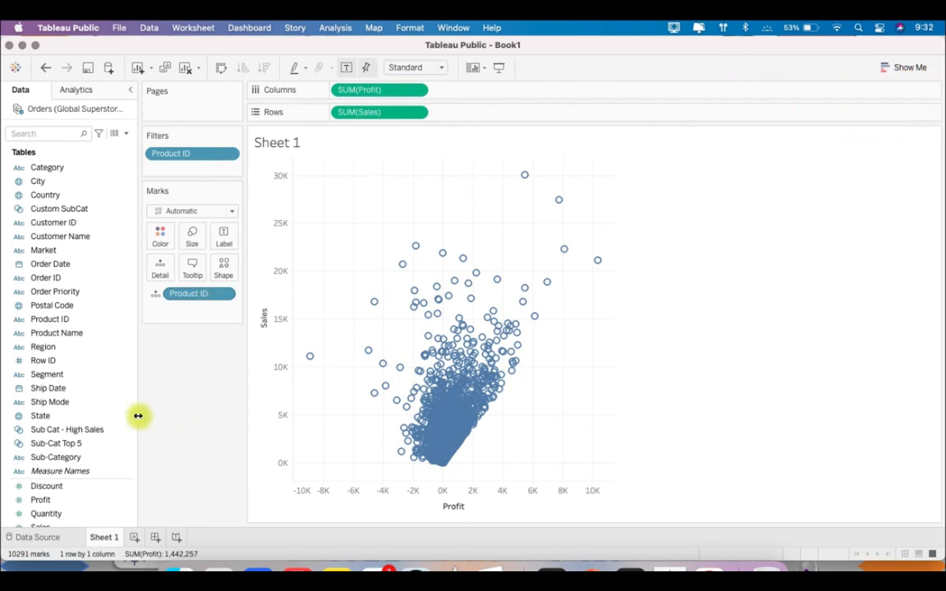
Step: Start creating a set from the Product ID field that uses all values
click(91, 321)
right_click(91, 322)
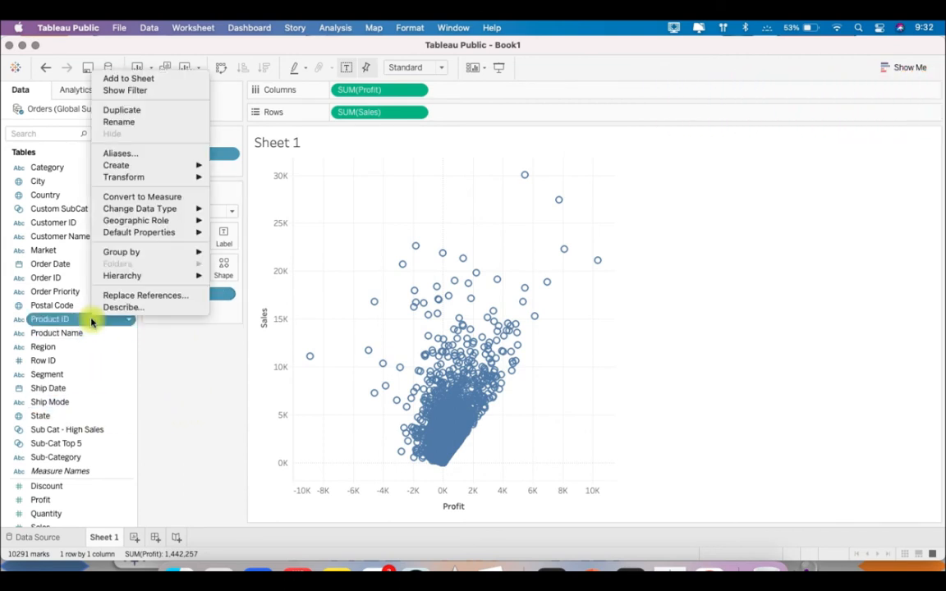
mouse_move(166, 217)
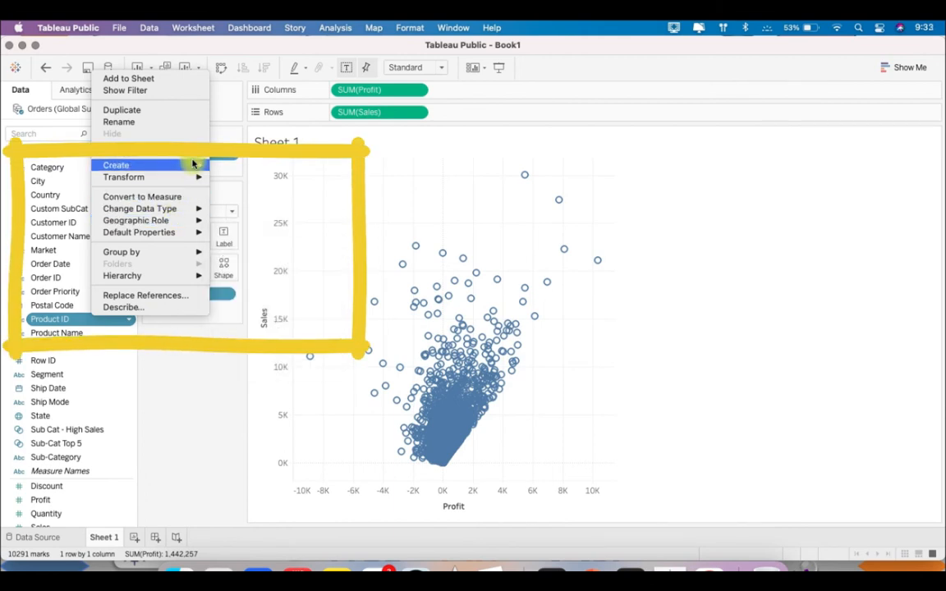
mouse_move(195, 163)
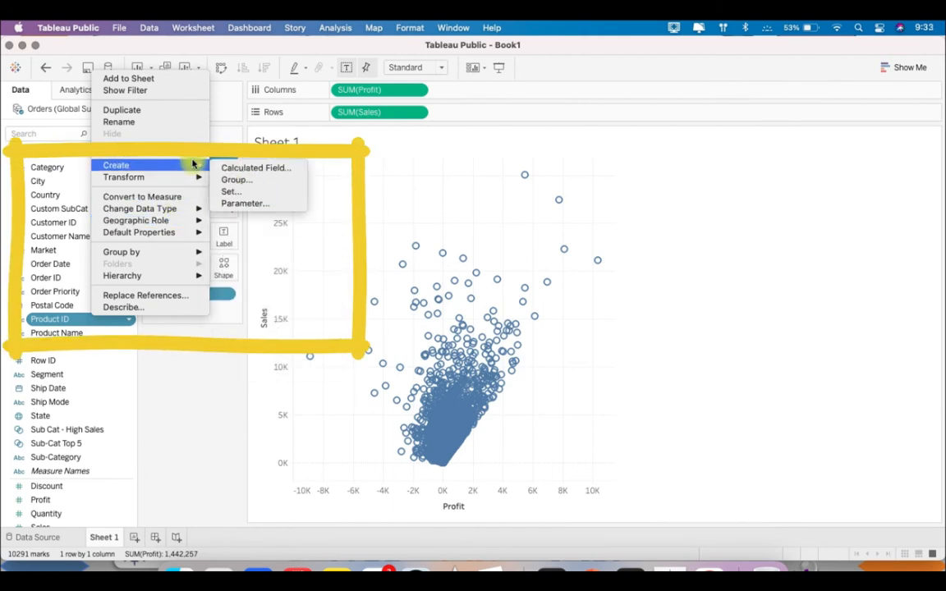
click(295, 193)
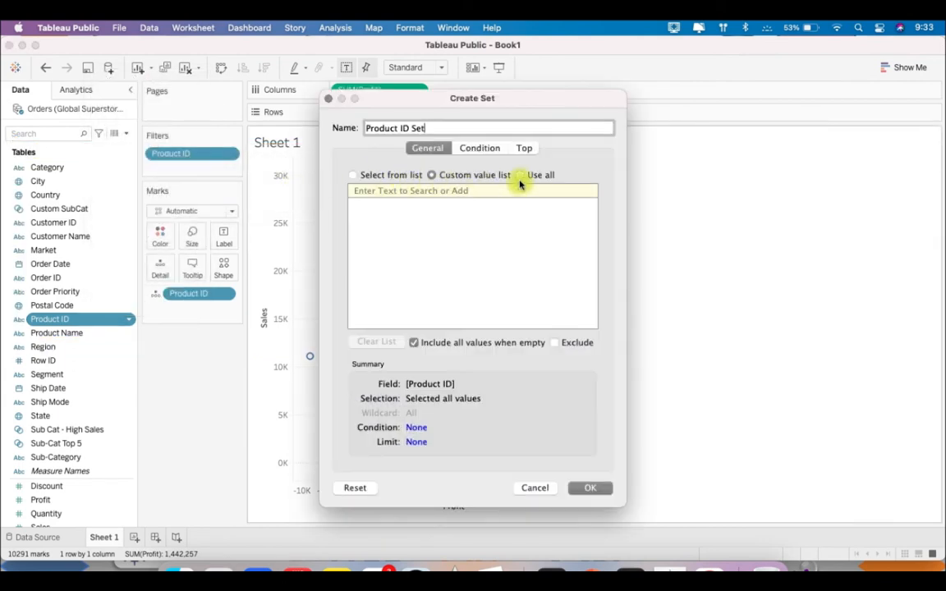
click(522, 176)
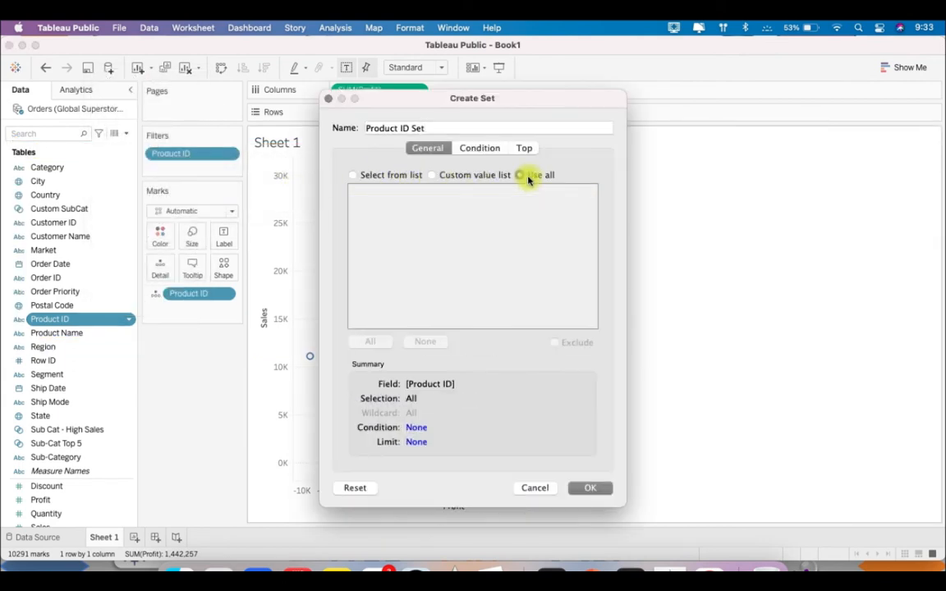
Step: Give the set a field condition of Sum of Sales greater than 7,500
click(486, 148)
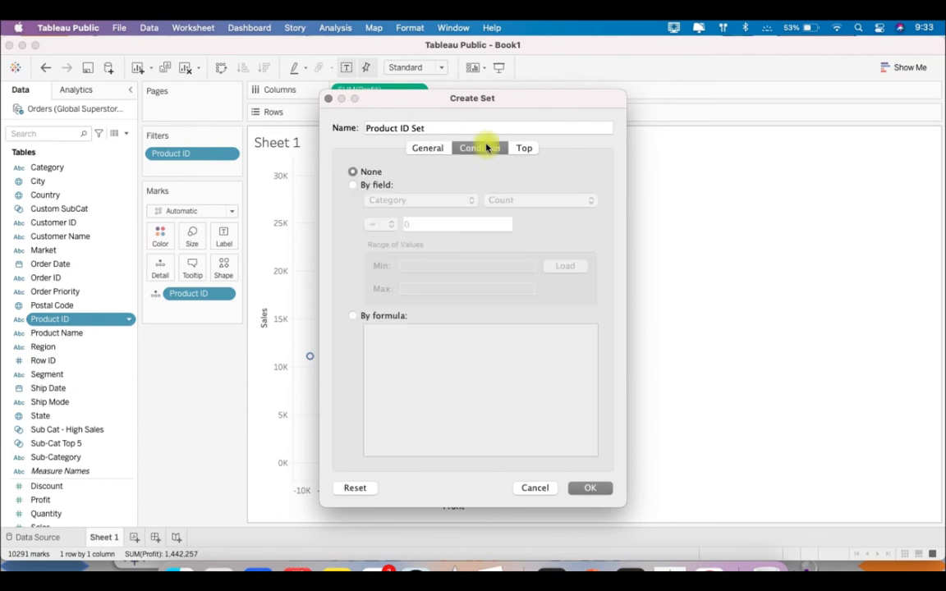
click(354, 186)
click(424, 202)
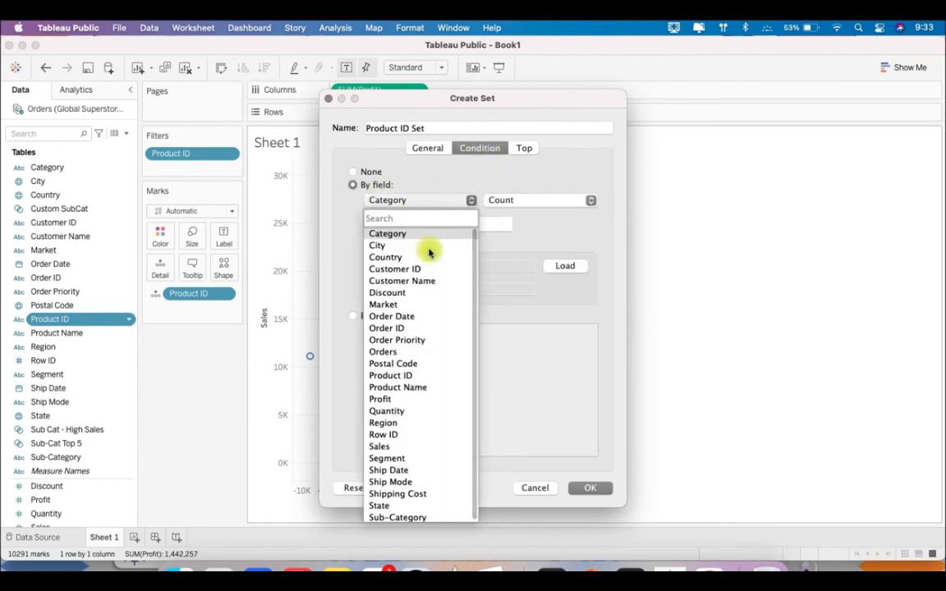
click(392, 447)
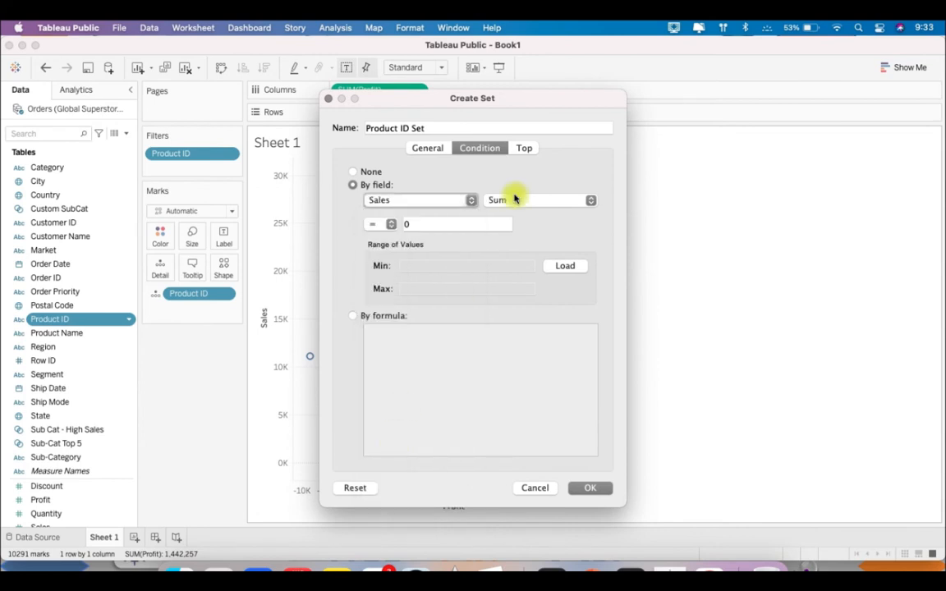
click(391, 225)
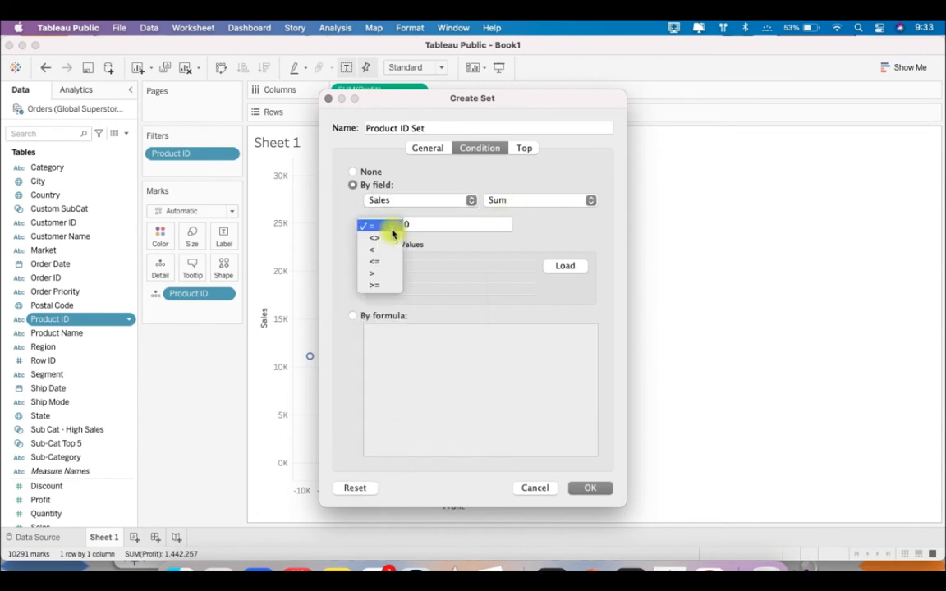
click(384, 281)
drag(450, 103, 618, 131)
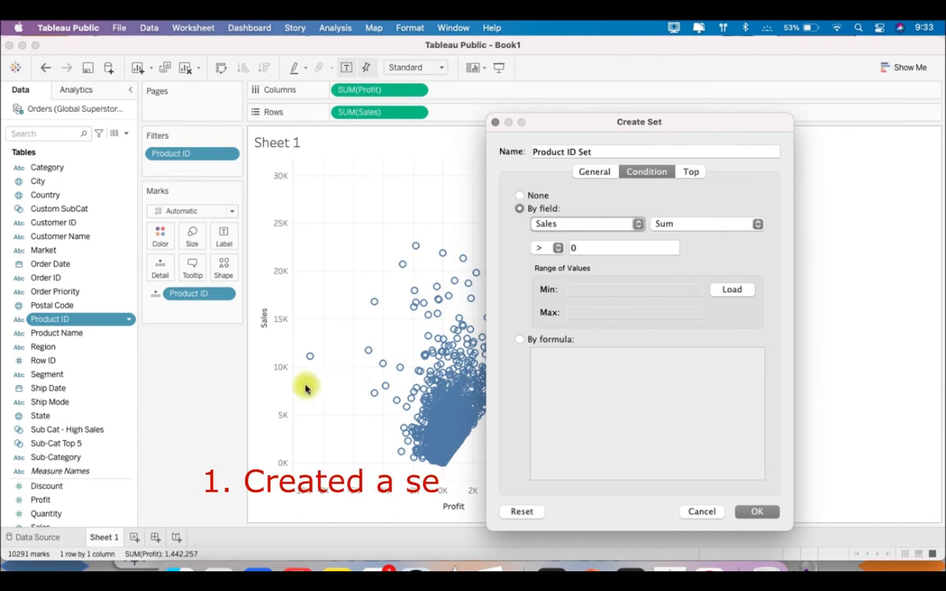
click(598, 247)
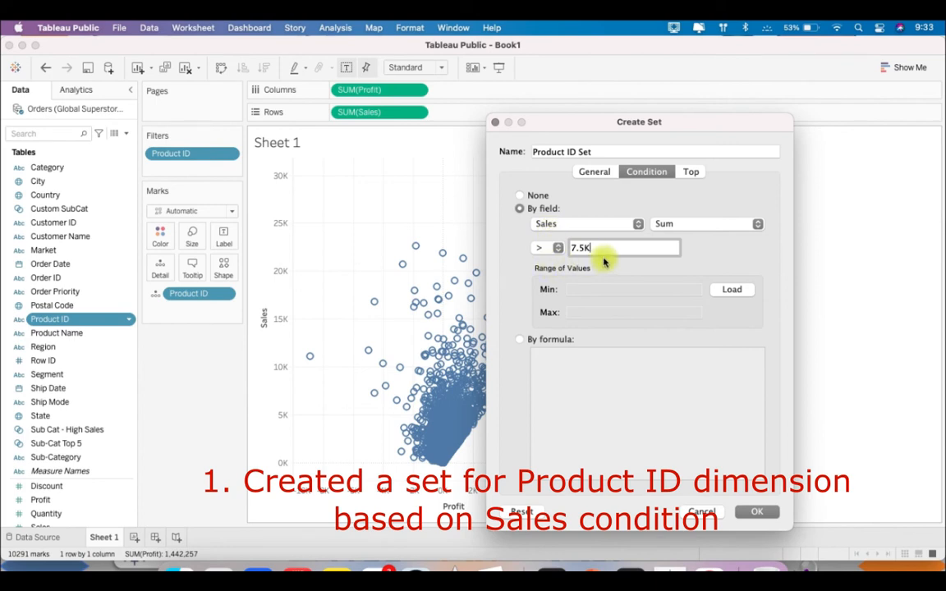
Step: Name the set High Sales Product and create it
drag(606, 152, 399, 143)
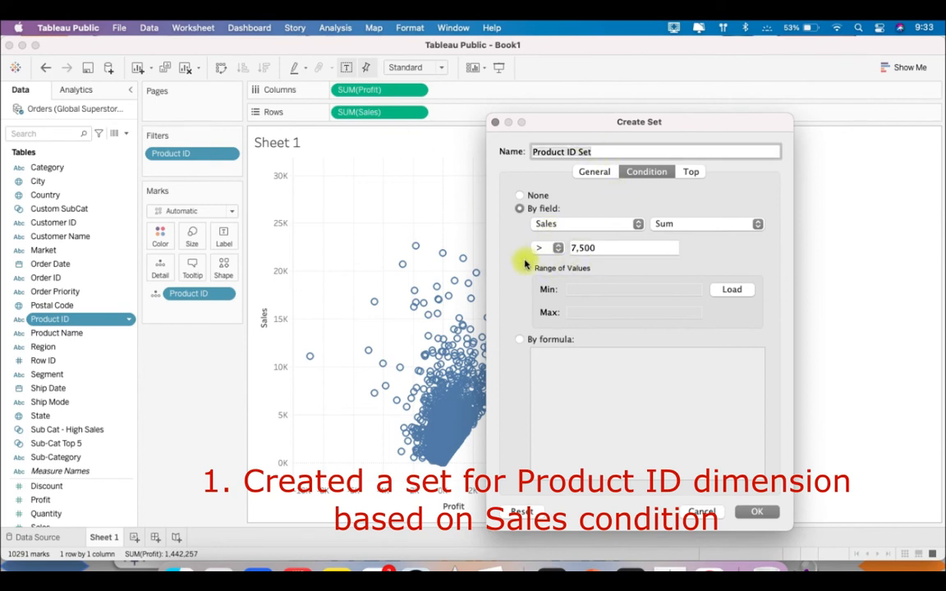
text(High Sales)
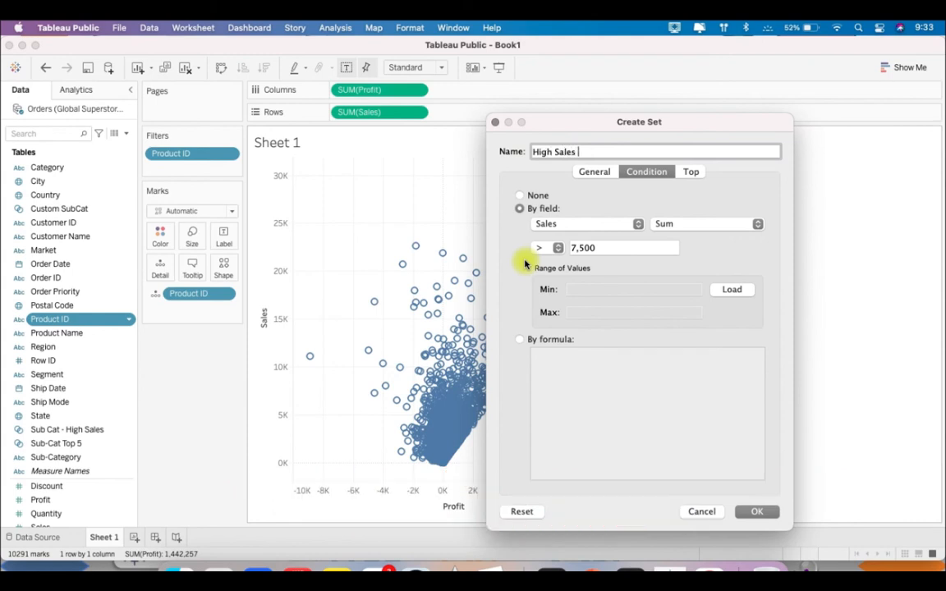
click(751, 513)
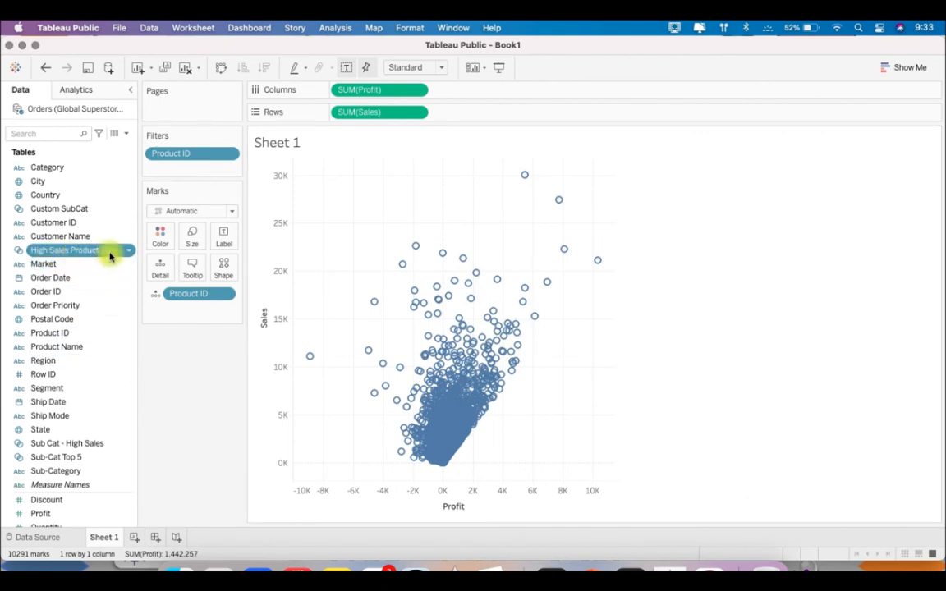
Step: Start creating a second set from the Product ID field, again using all values
super+click(100, 333)
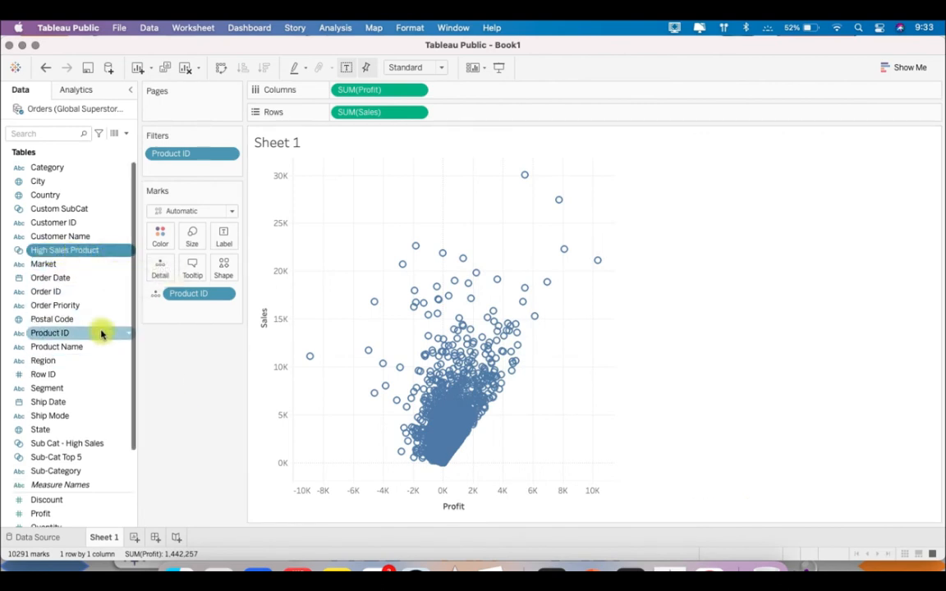
right_click(99, 332)
mouse_move(190, 176)
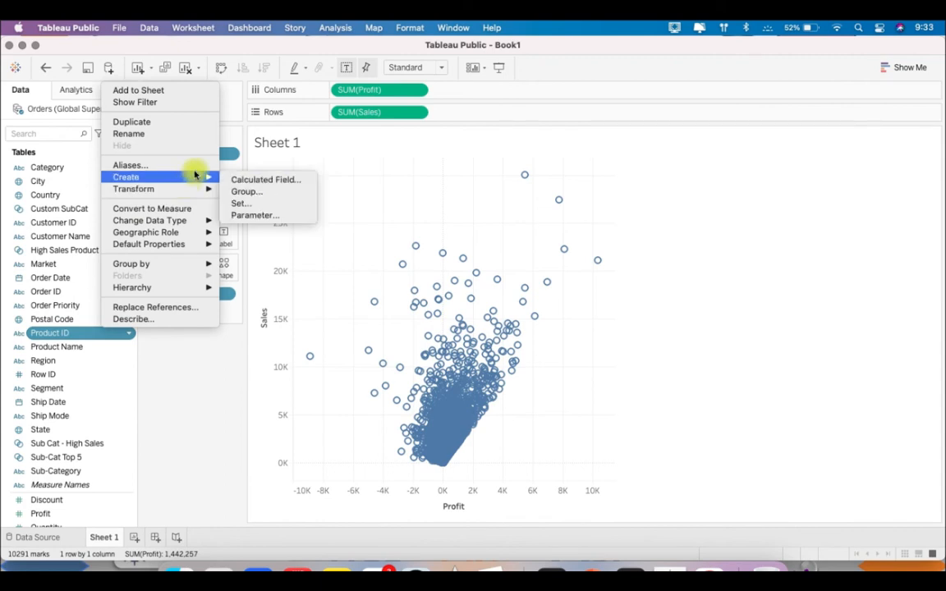
click(274, 202)
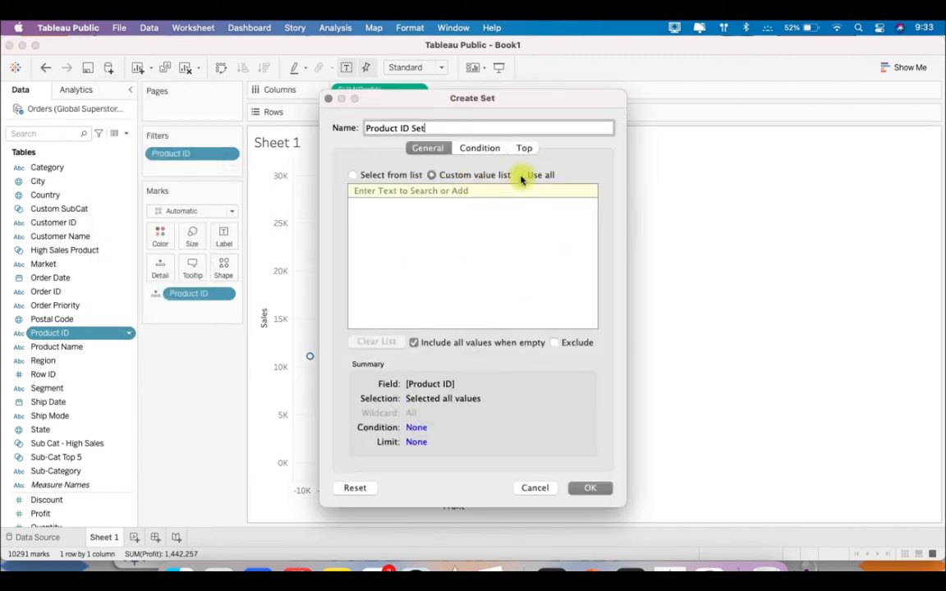
click(520, 175)
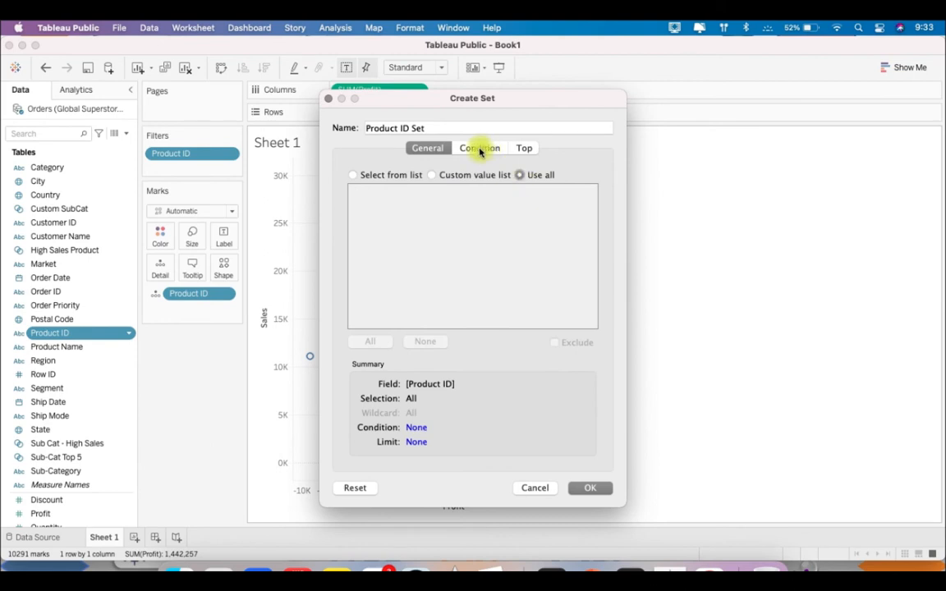
Step: Give the second set a field condition of Sum of Profit greater than 2,000
click(479, 149)
click(353, 184)
click(408, 201)
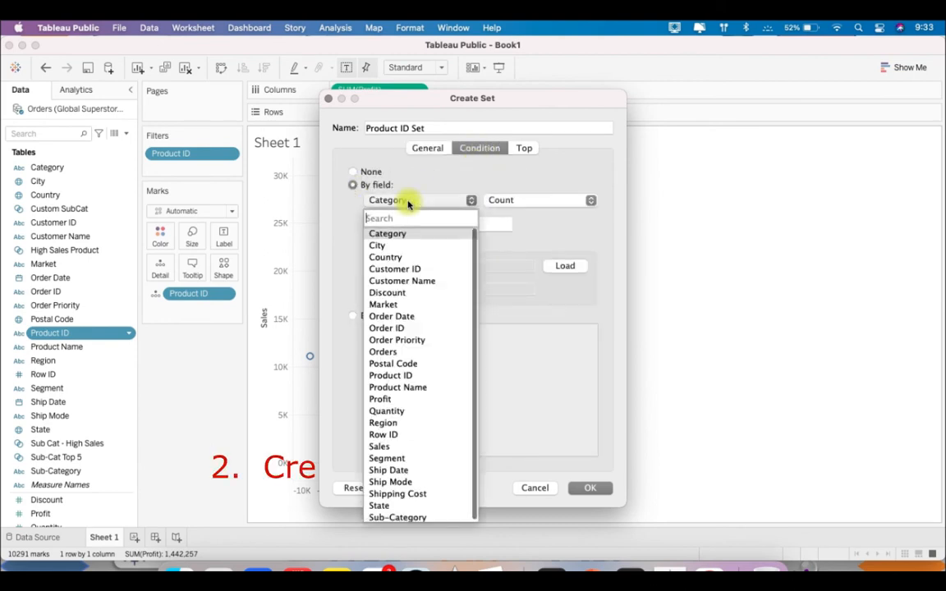
click(413, 401)
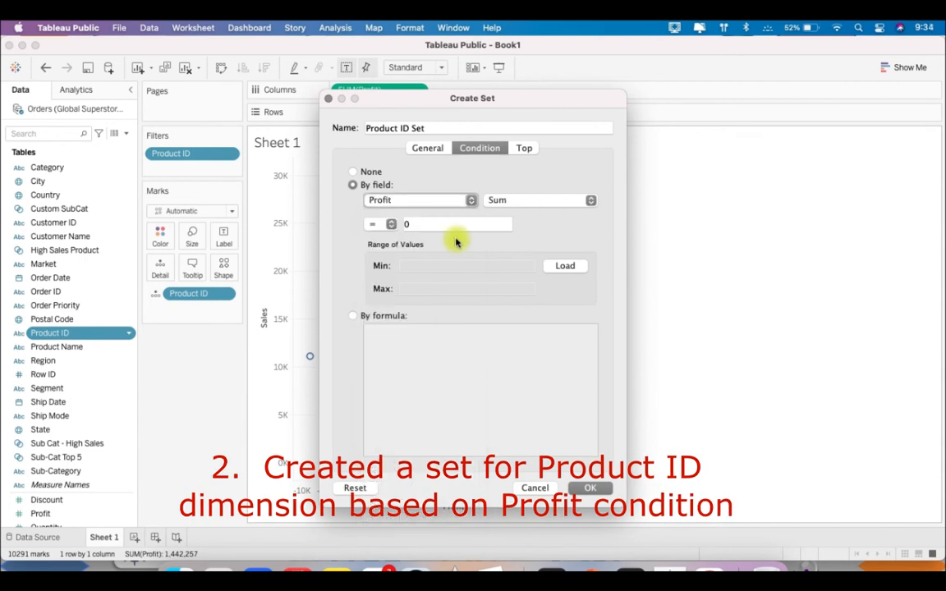
click(386, 225)
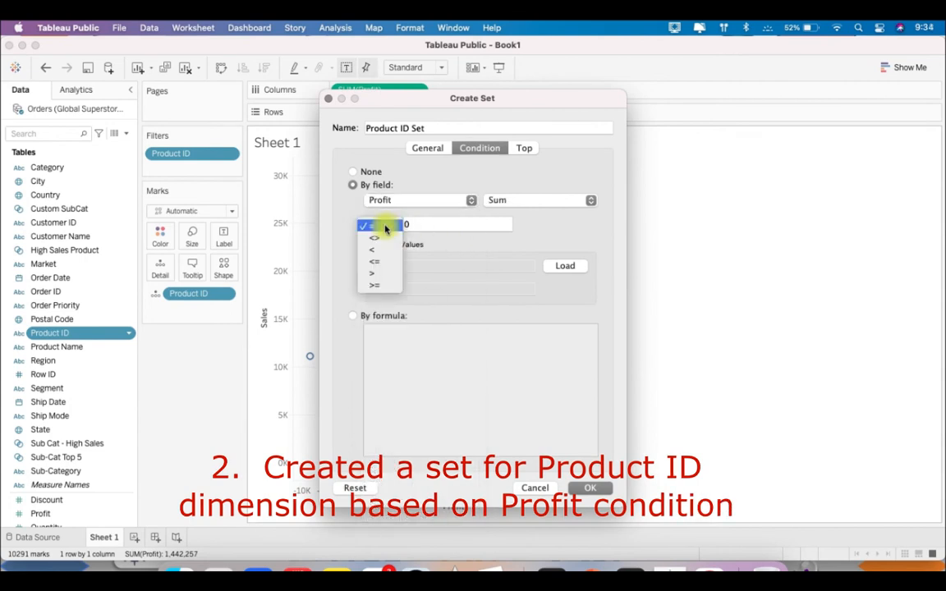
click(379, 276)
drag(450, 111, 713, 105)
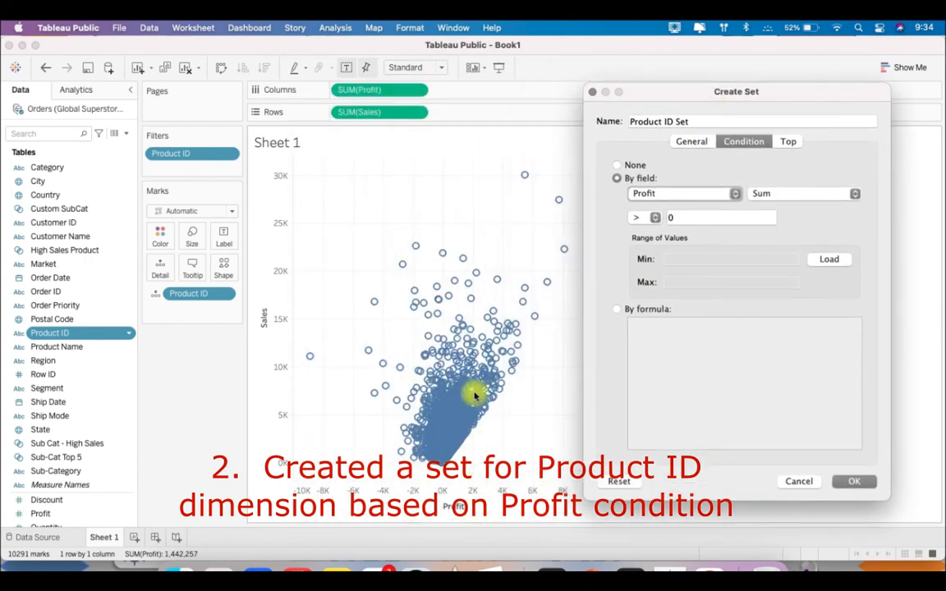
click(675, 217)
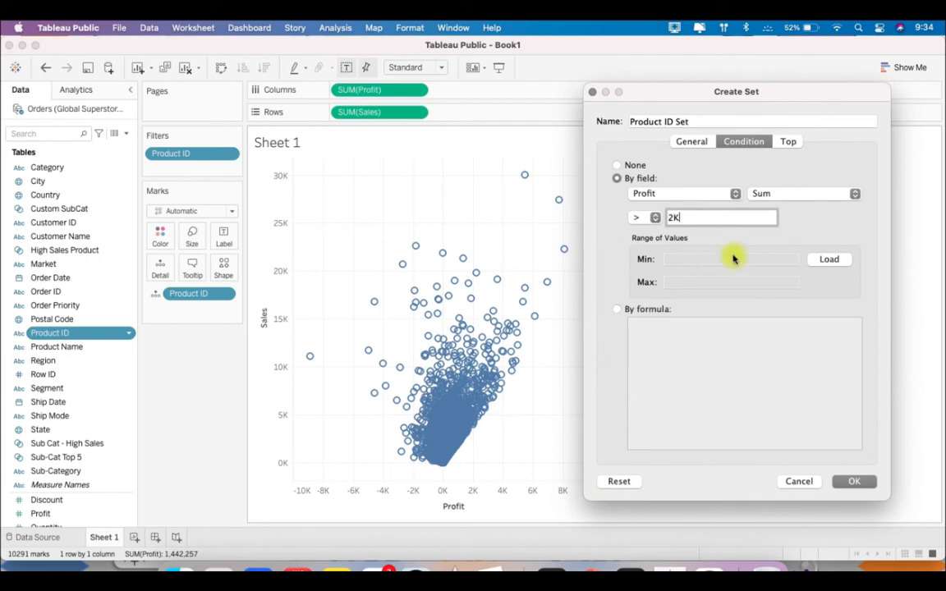
Step: Create the set as High Profit Products and rename the High Sales Product set to High Sales Products
click(704, 120)
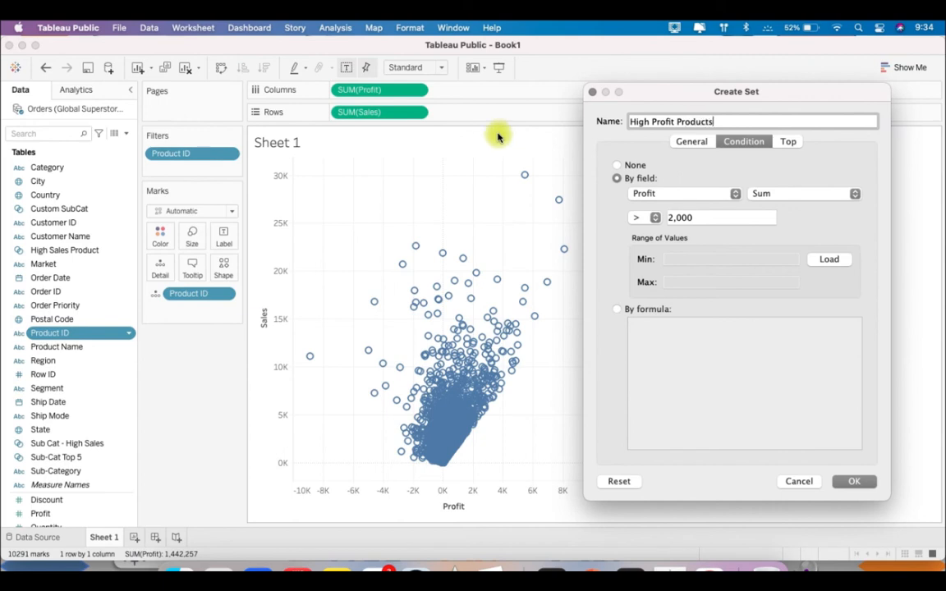
click(846, 483)
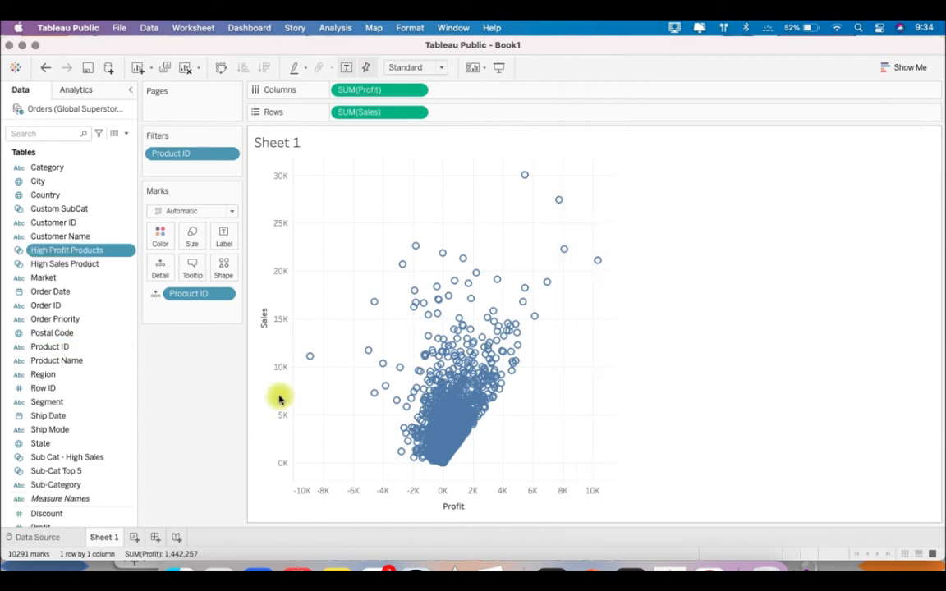
right_click(109, 264)
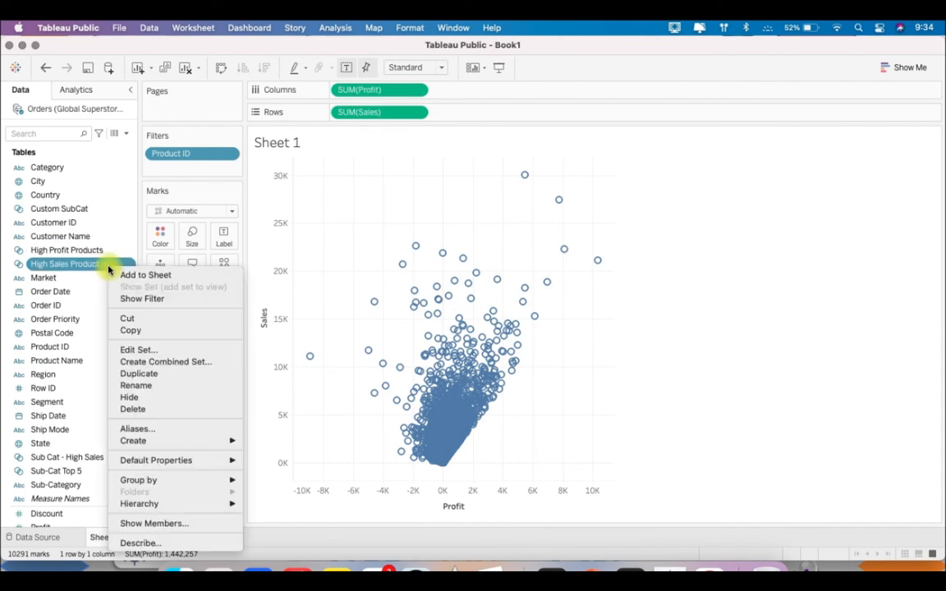
click(168, 385)
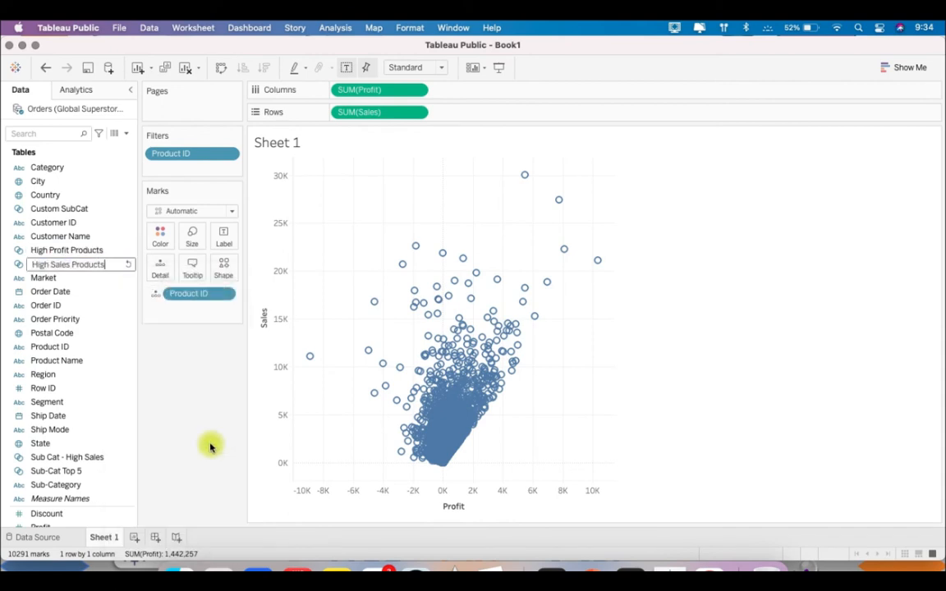
Step: Commit the High Sales Products name and start a combined set from High Profit Products and High Sales Products
key(Return)
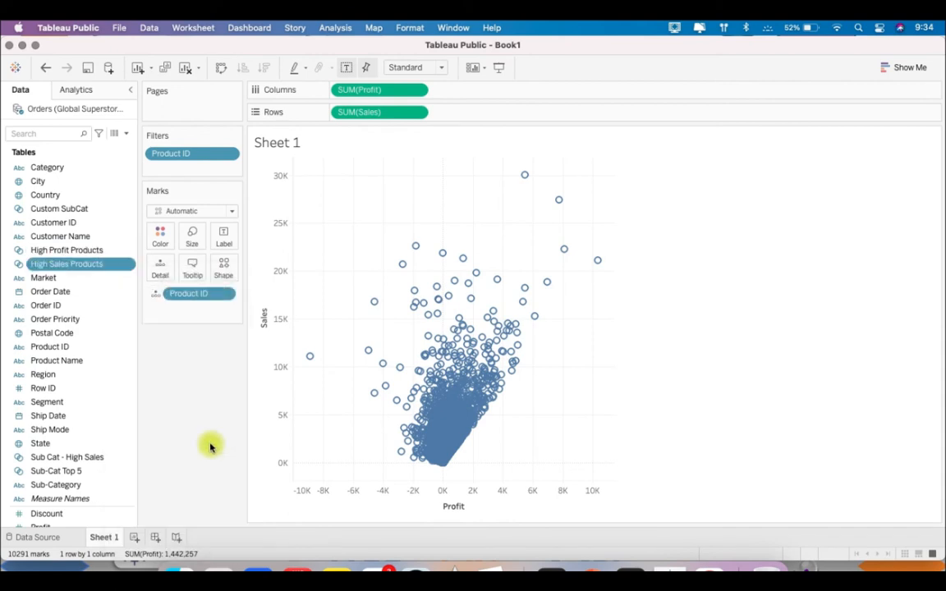
super+click(98, 249)
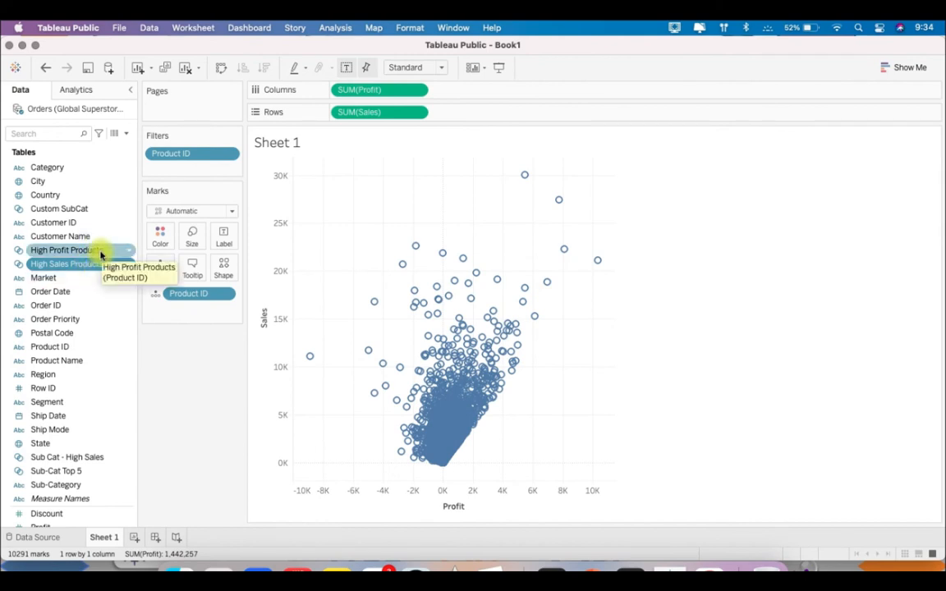
click(61, 263)
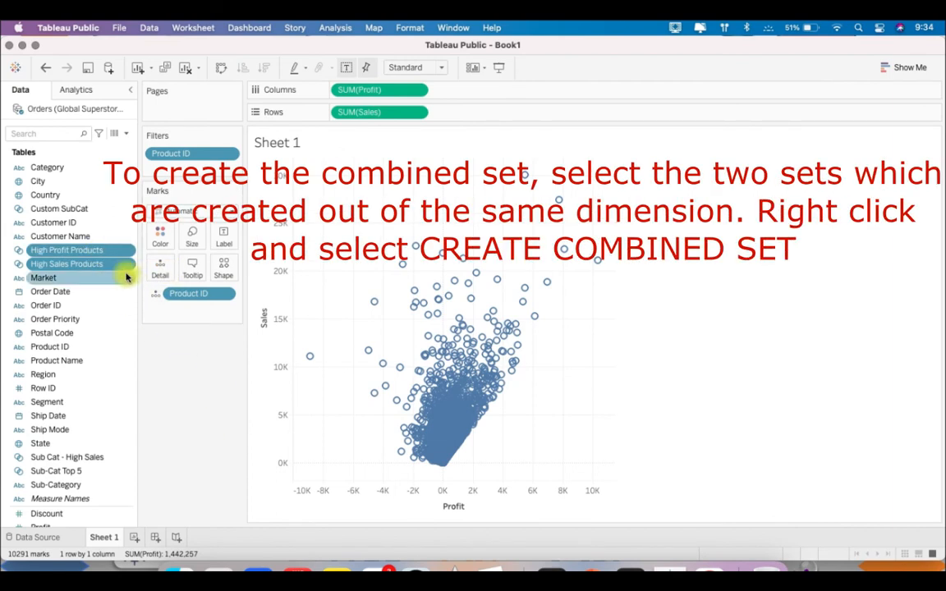
right_click(123, 266)
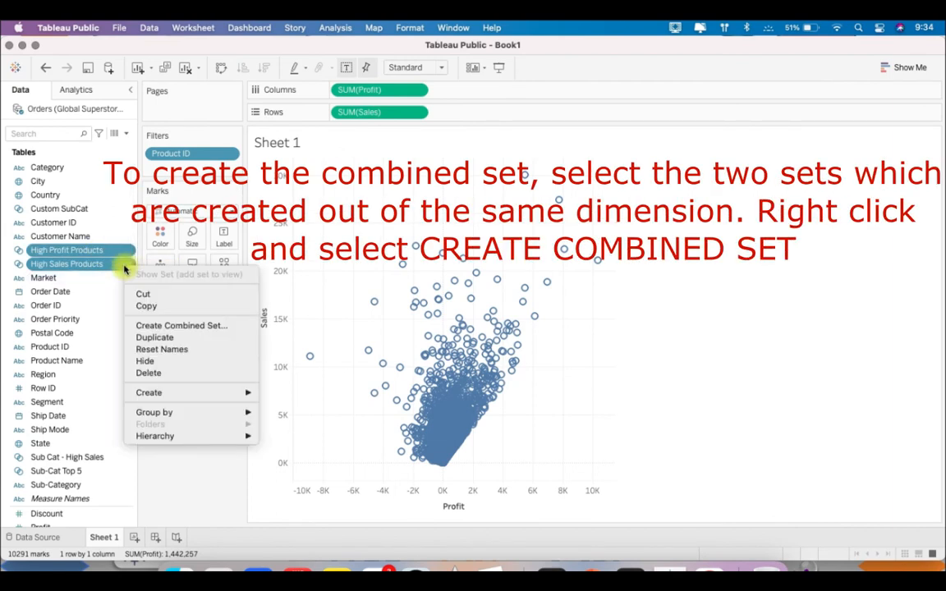
click(243, 327)
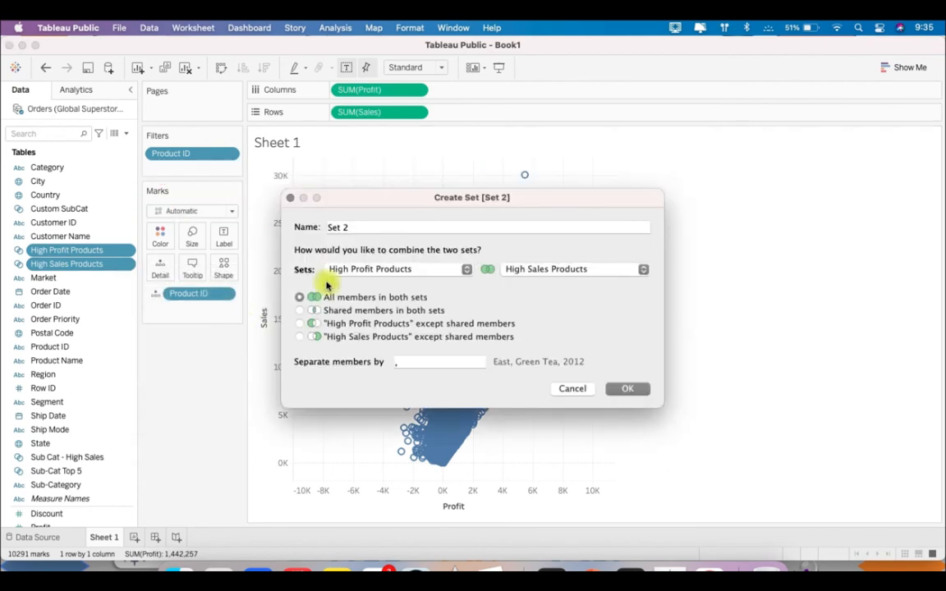
Step: Name the combined set High Sales & High Profit Products, with High Profit Products as its first set
drag(418, 199, 549, 186)
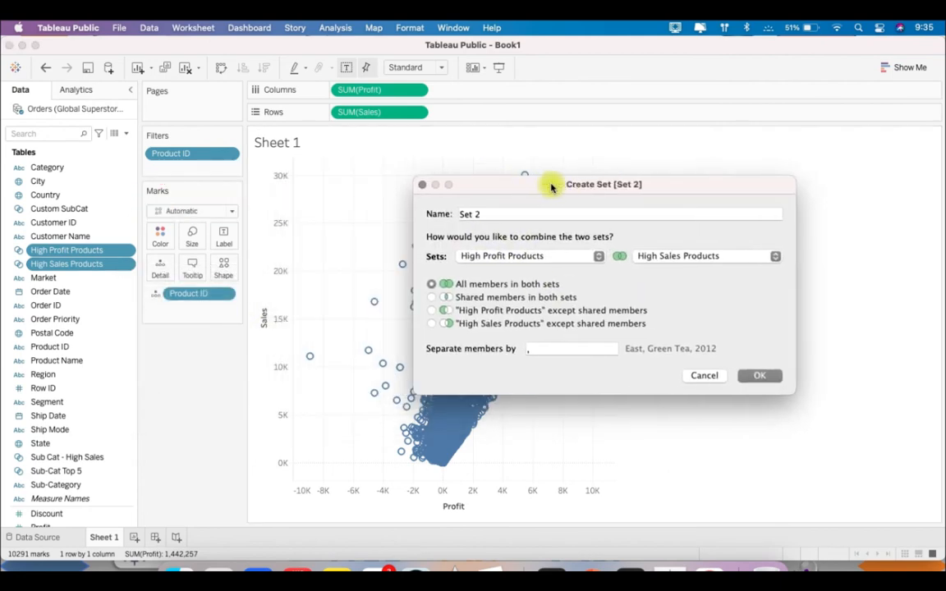
click(491, 211)
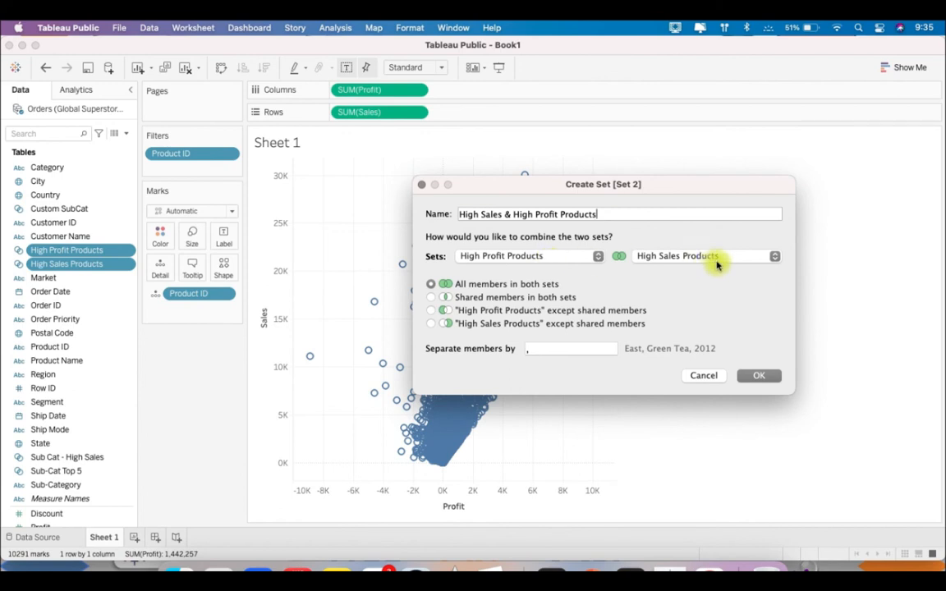
click(599, 258)
click(583, 257)
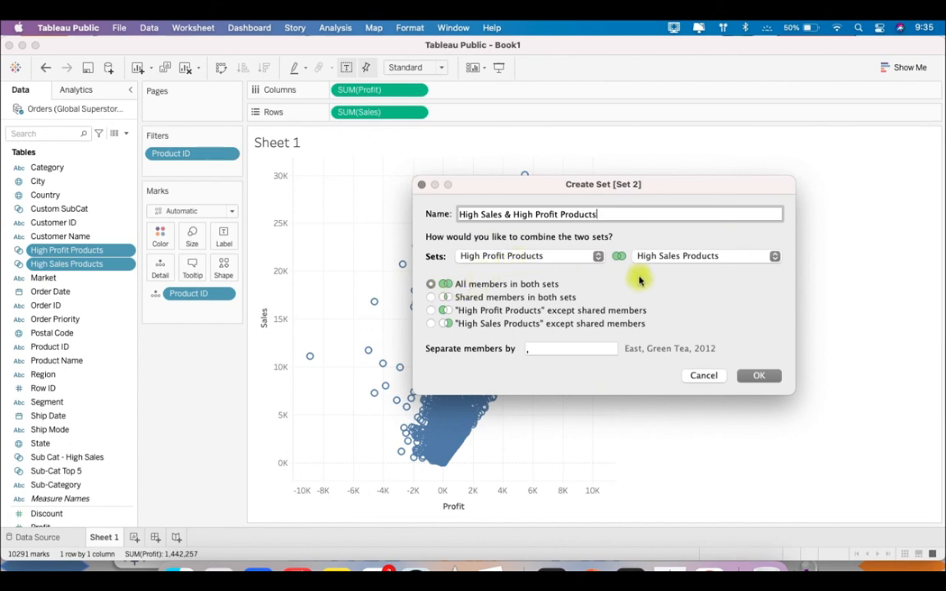
Step: Try the different combination options, choose shared members in both sets, and create the combined set
click(433, 298)
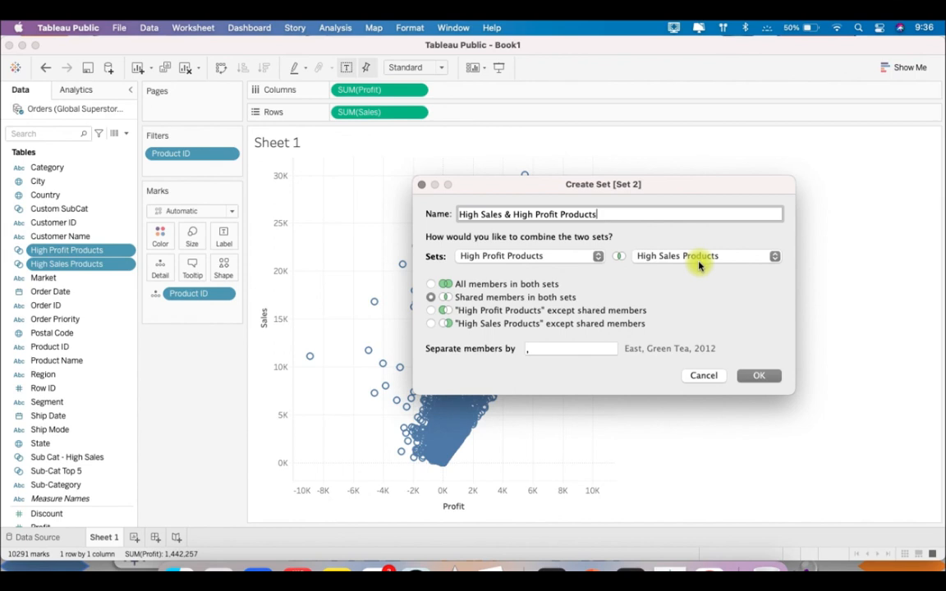
click(430, 310)
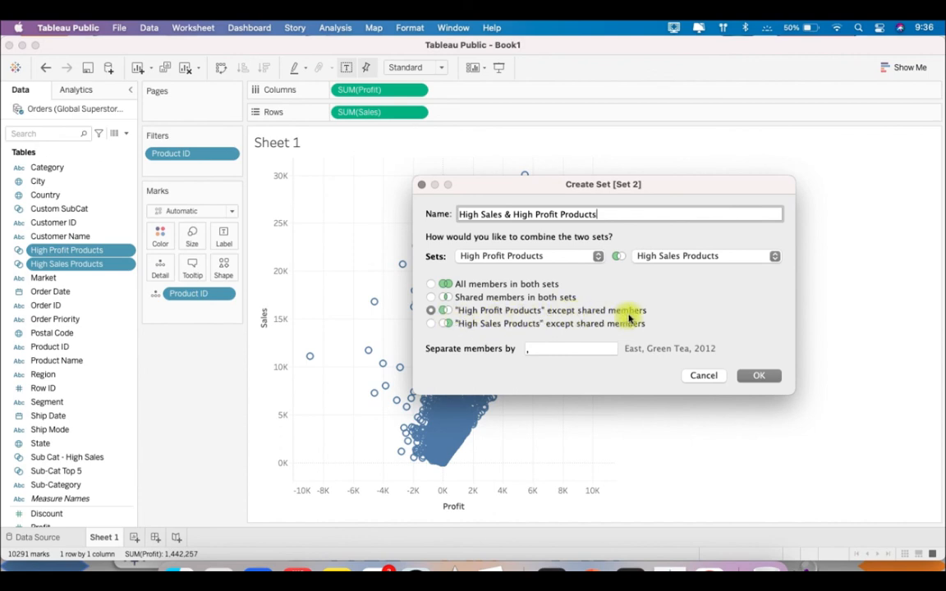
click(430, 325)
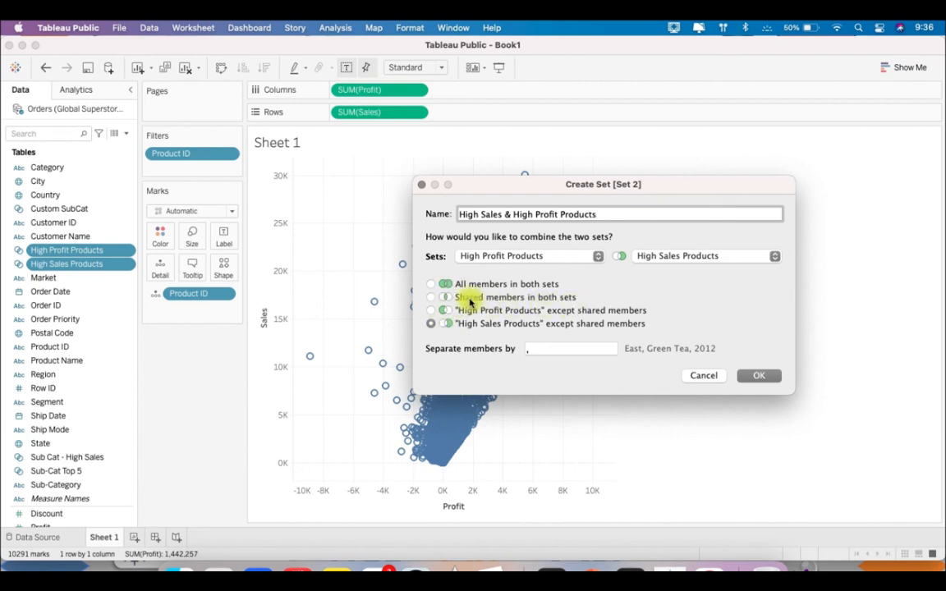
click(438, 299)
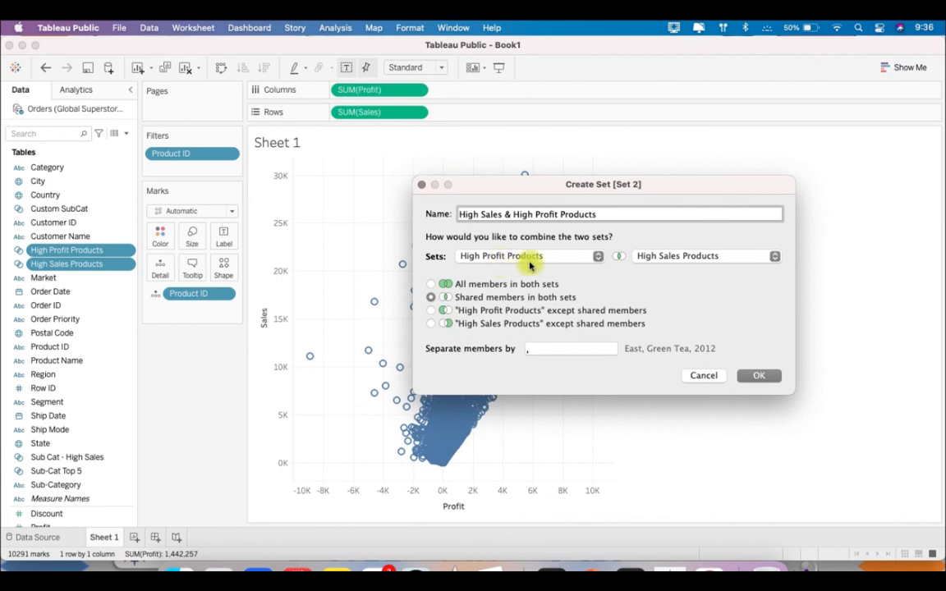
click(760, 375)
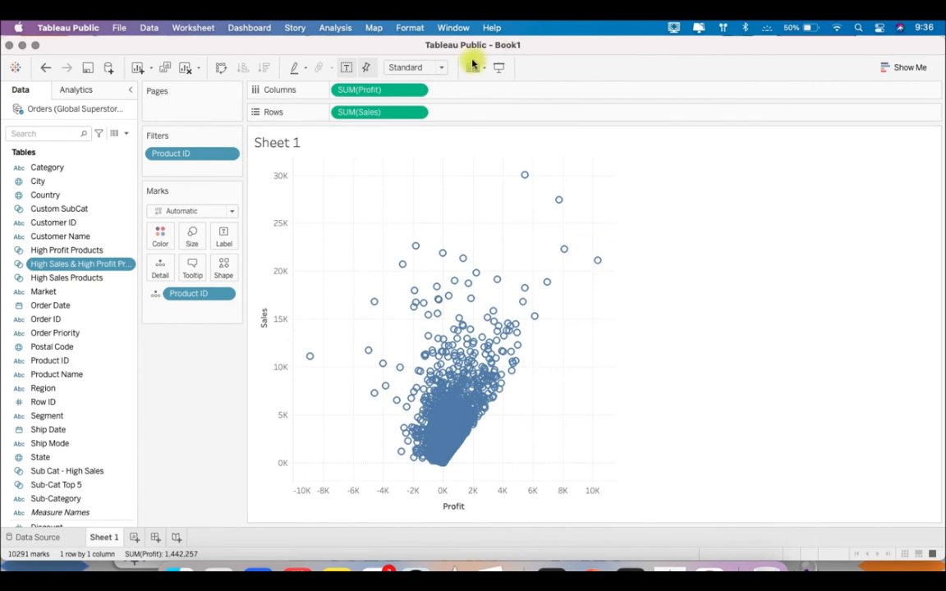
Step: Fit the scatter plot to Entire View and colour its marks by the High Sales & High Profit Products set
click(442, 67)
click(419, 112)
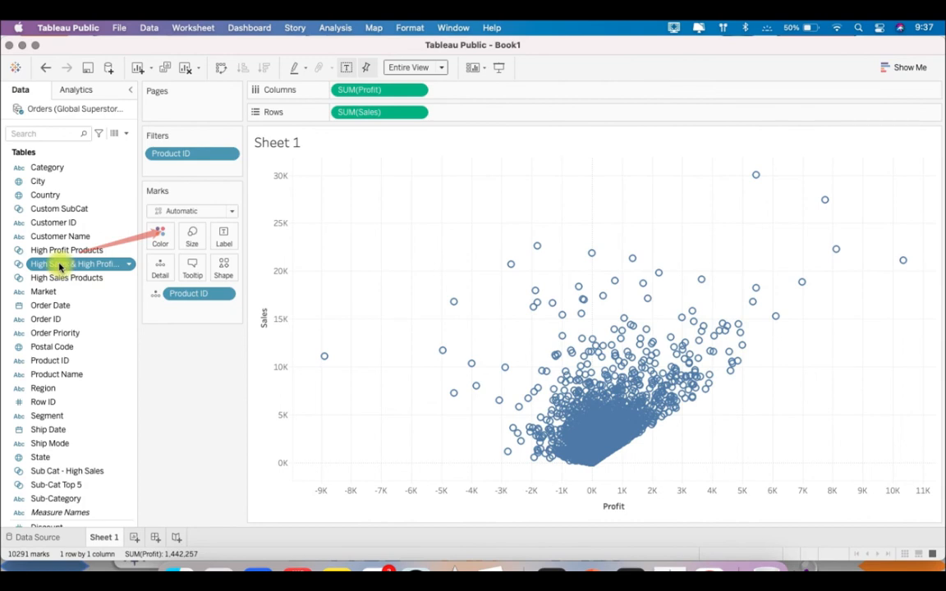
drag(122, 264, 181, 424)
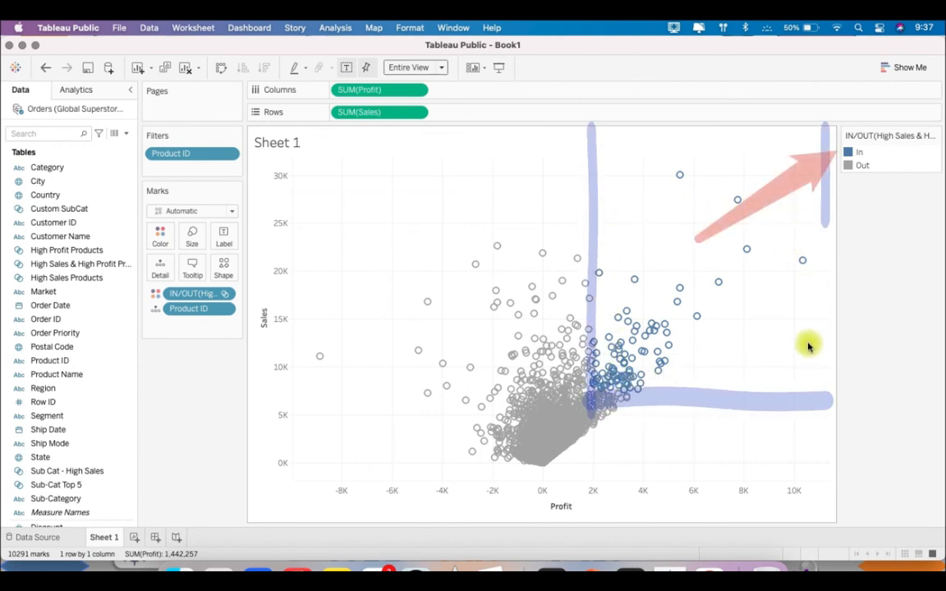
Step: Highlight the In members and the Out members of the combined set in turn, and clear the highlighting
click(855, 156)
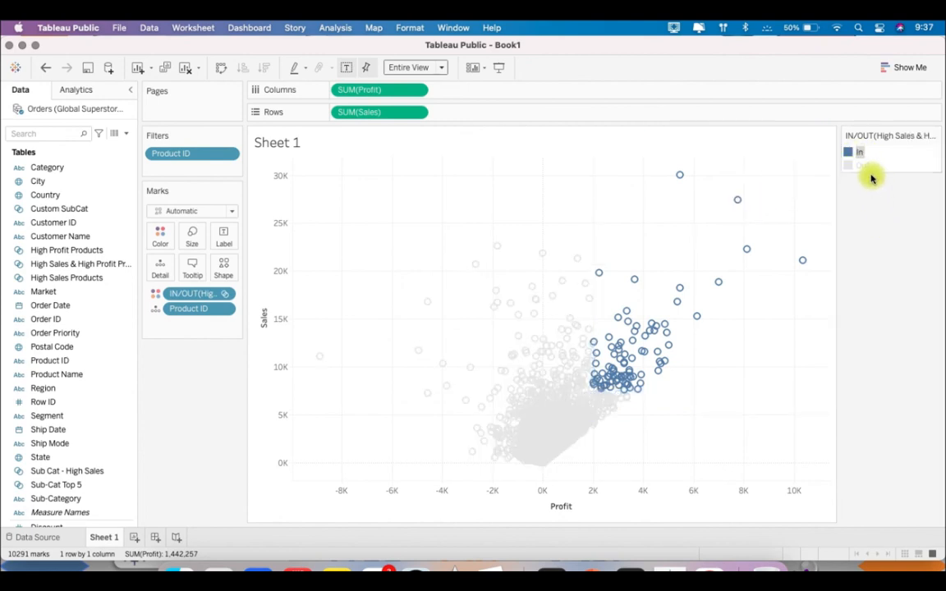
click(867, 167)
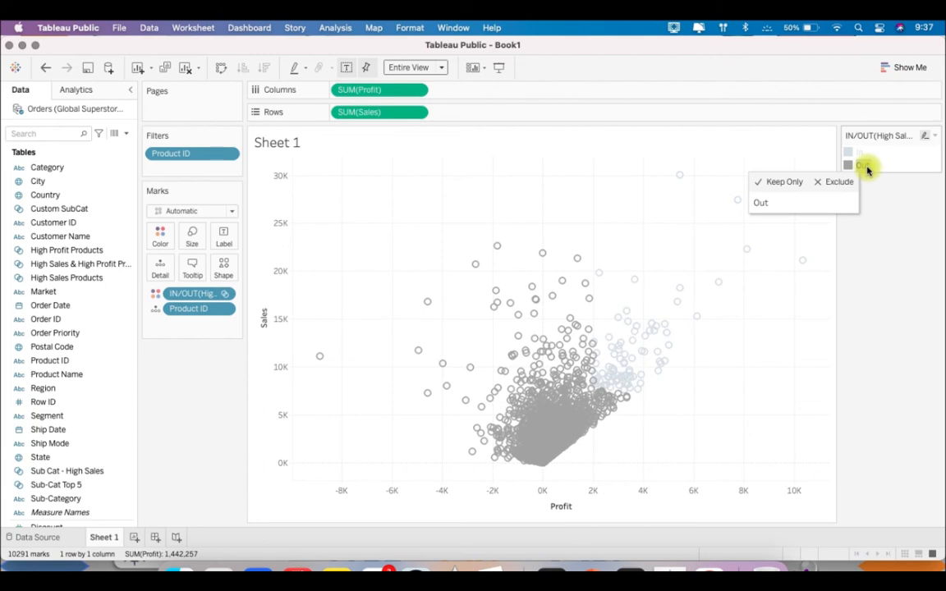
click(902, 232)
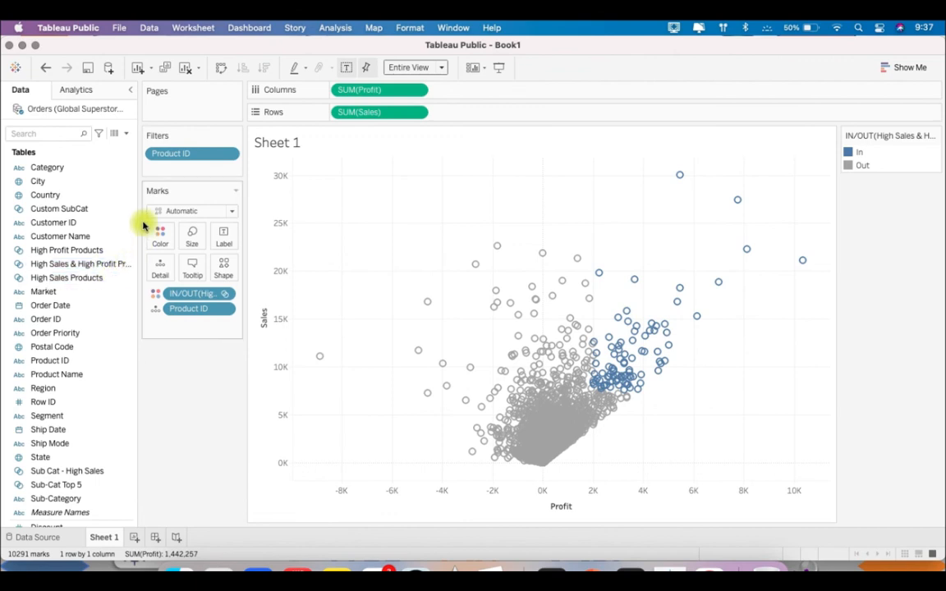
Step: Widen the list of fields so that the full name of the combined set fits
drag(141, 221, 189, 220)
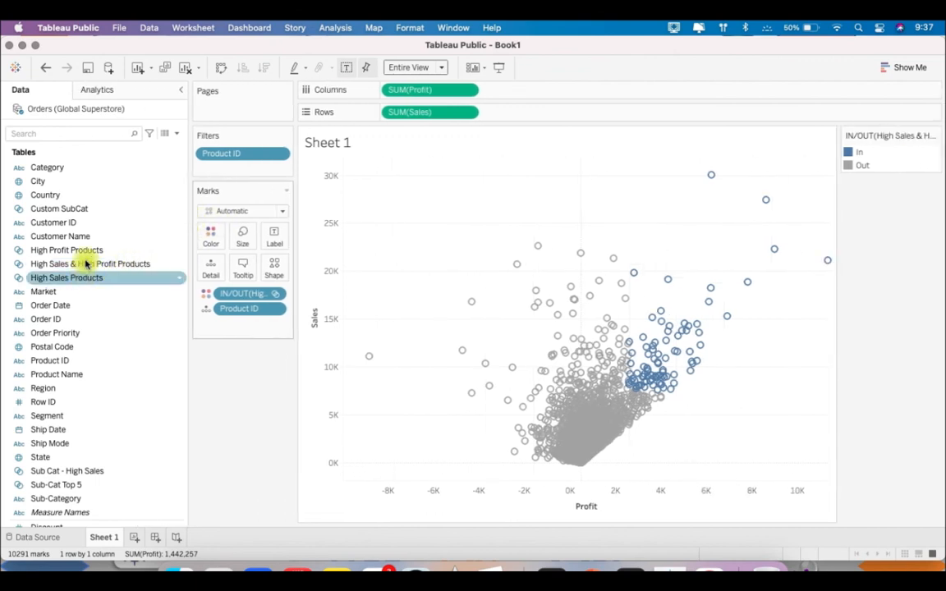
click(141, 265)
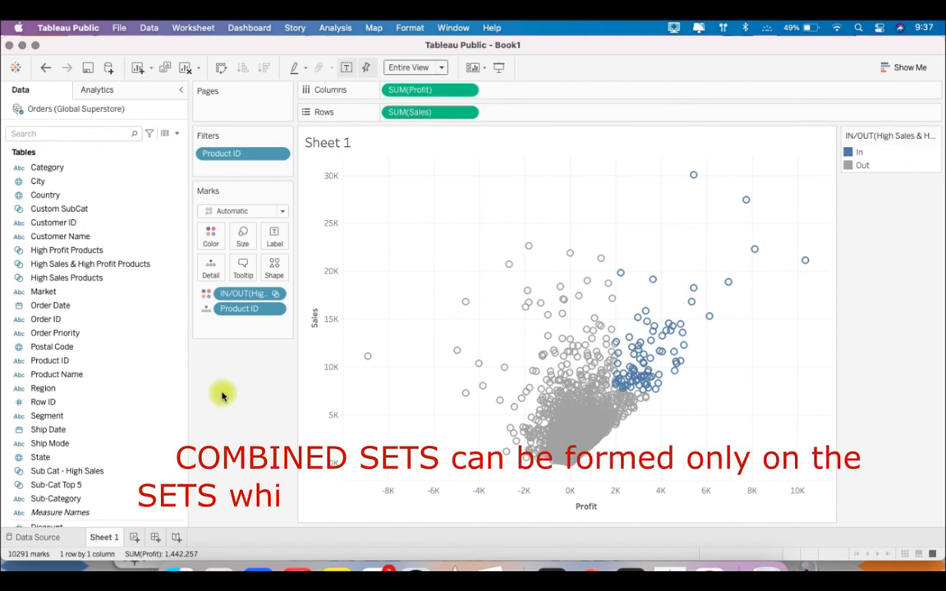
click(147, 319)
Step: Check whether High Sales Products and High Profit Products, both based on Product ID, offer the combined set command
click(105, 278)
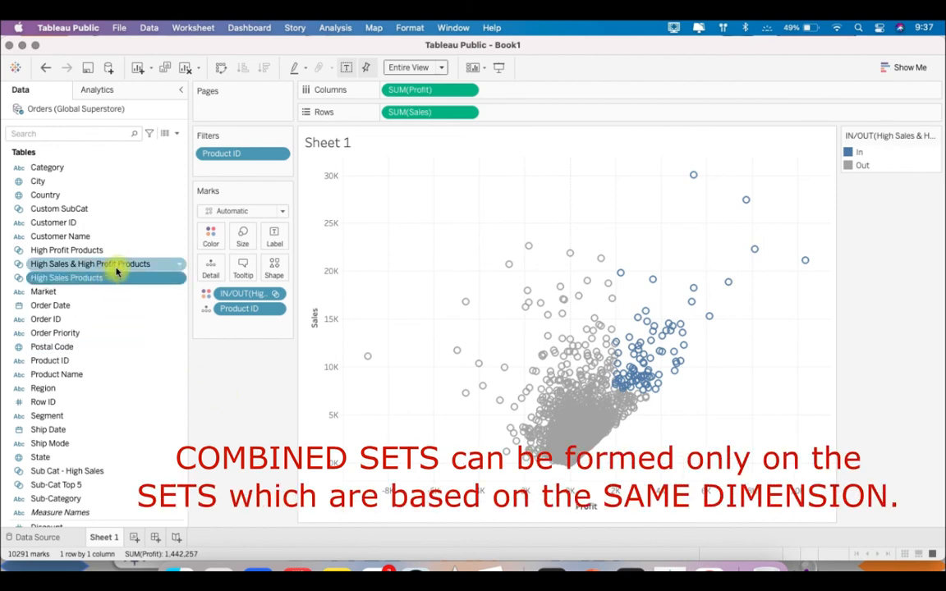
super+click(113, 249)
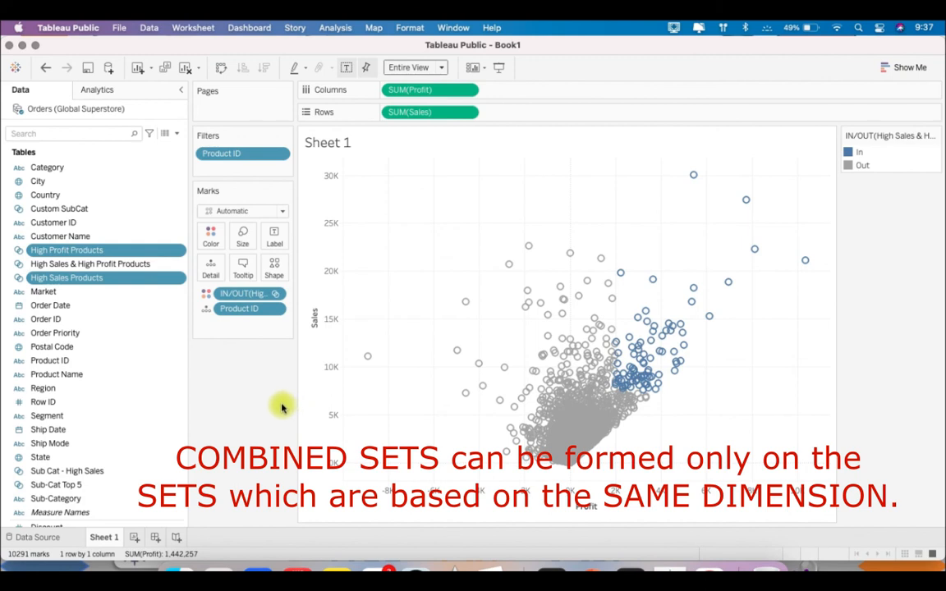
right_click(168, 281)
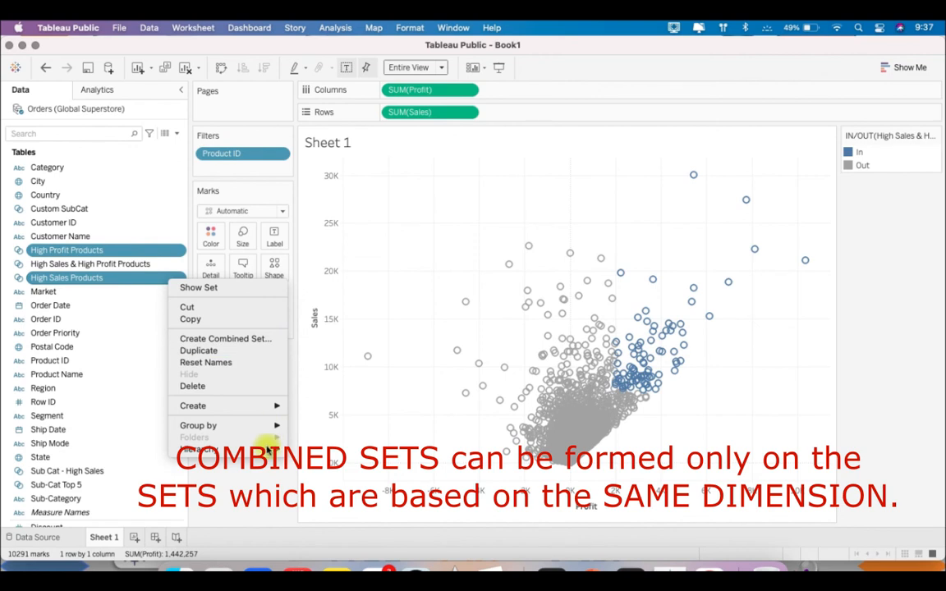
click(263, 487)
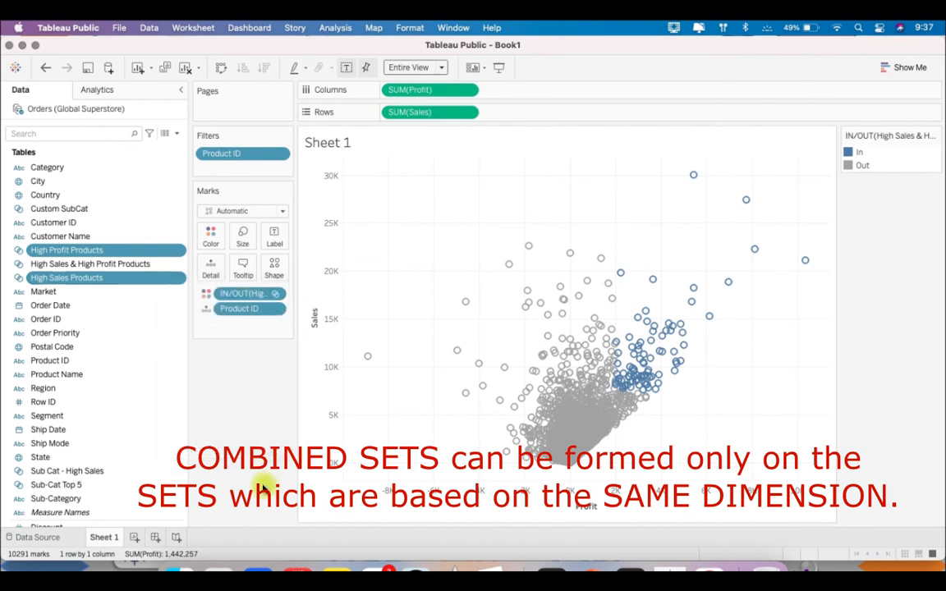
Step: Check whether High Sales Products and Sub-Cat Top 5, based on different dimensions, offer the combined set command
click(101, 277)
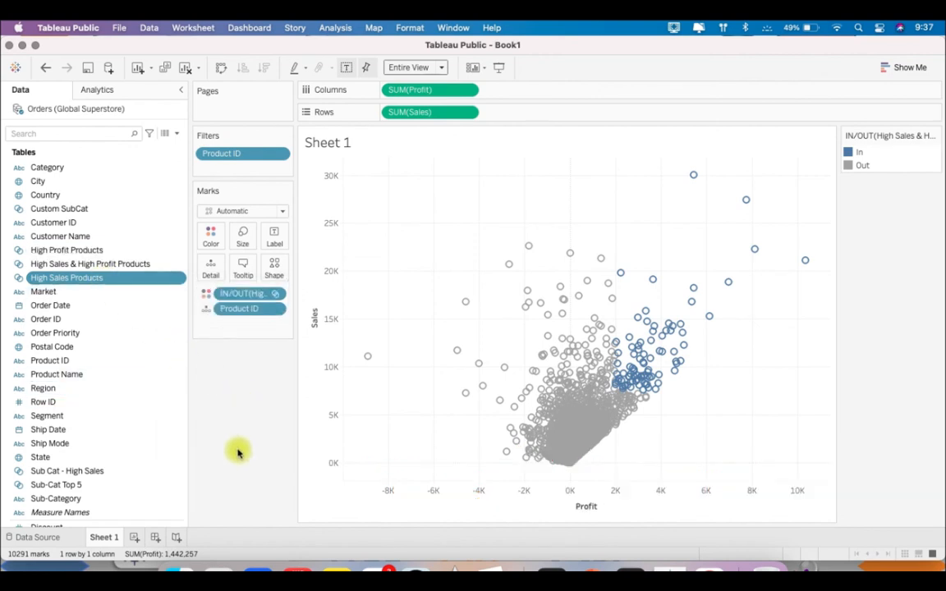
super+click(128, 485)
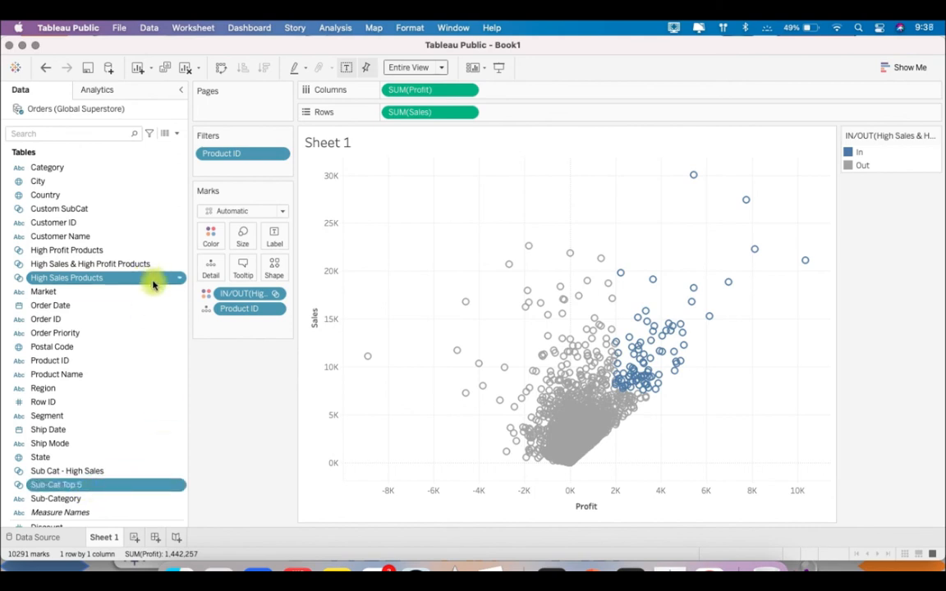
super+click(148, 471)
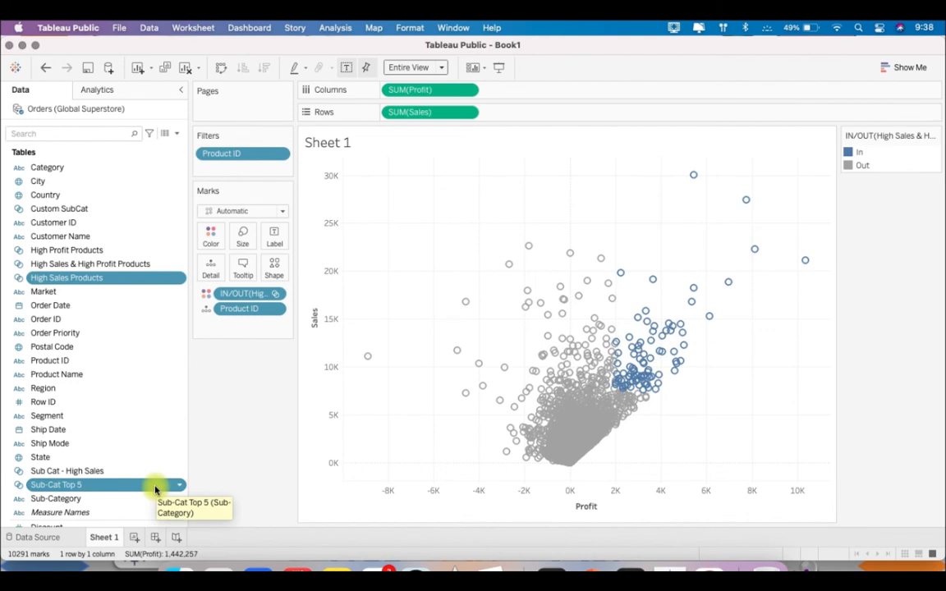
right_click(170, 282)
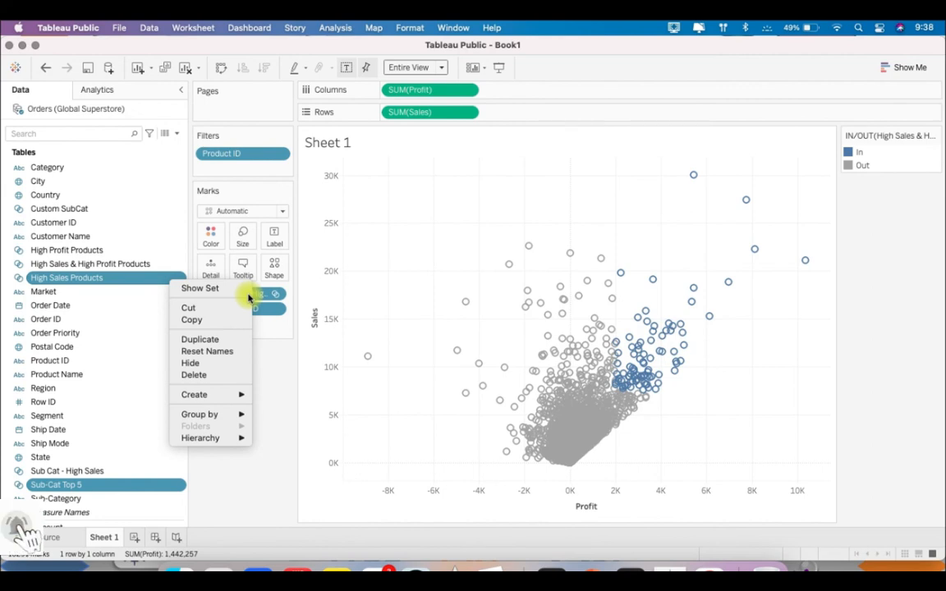
click(258, 457)
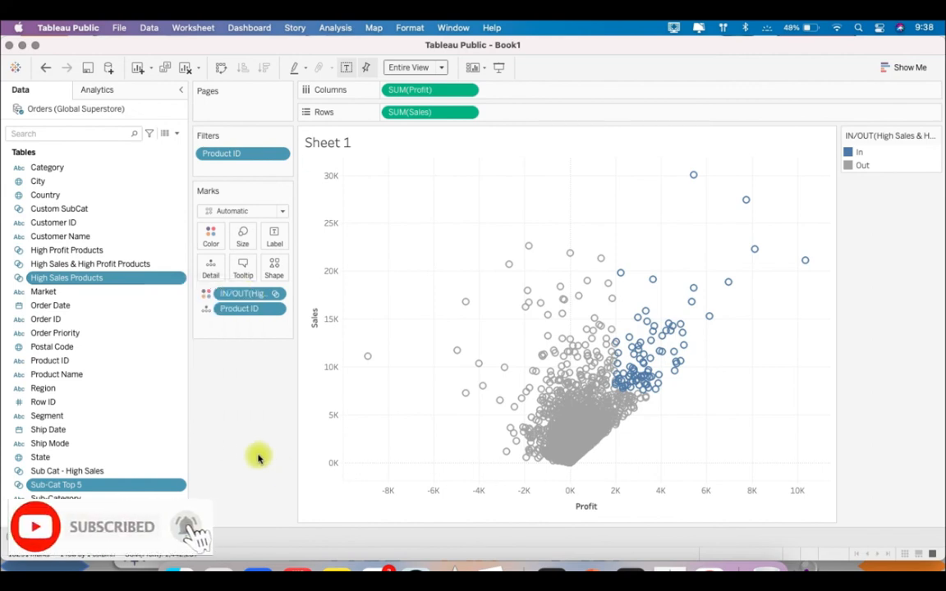